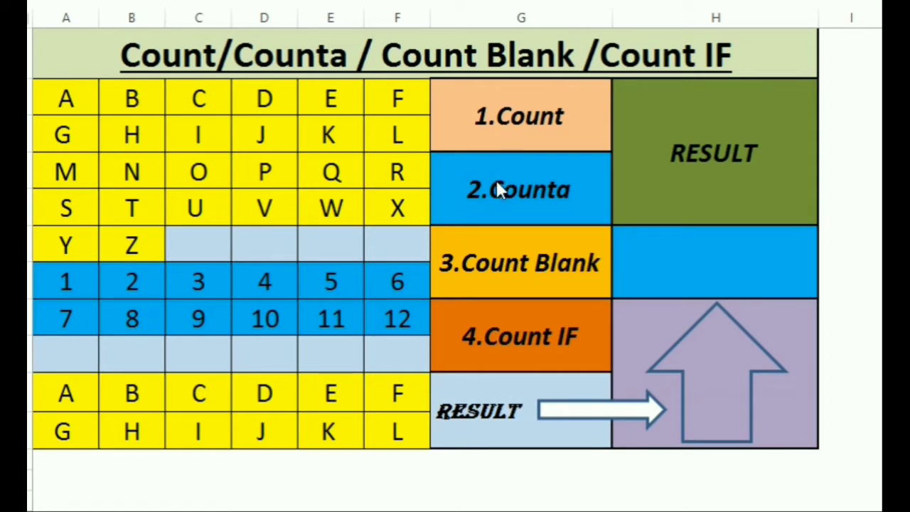
# Point out the 1.Count, 2.Counta, 3.Count Blank and 4.Count IF labels and the blue result cell.
pyautogui.click(501, 115)
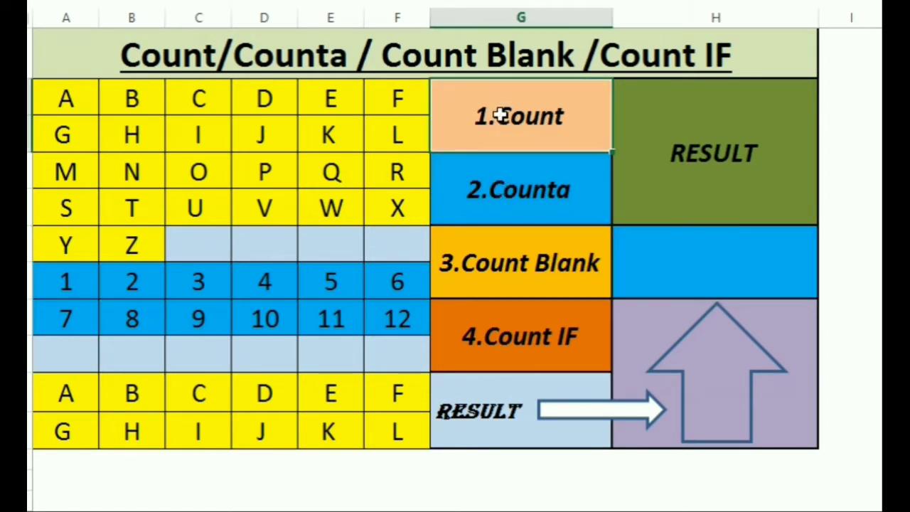
pyautogui.click(526, 193)
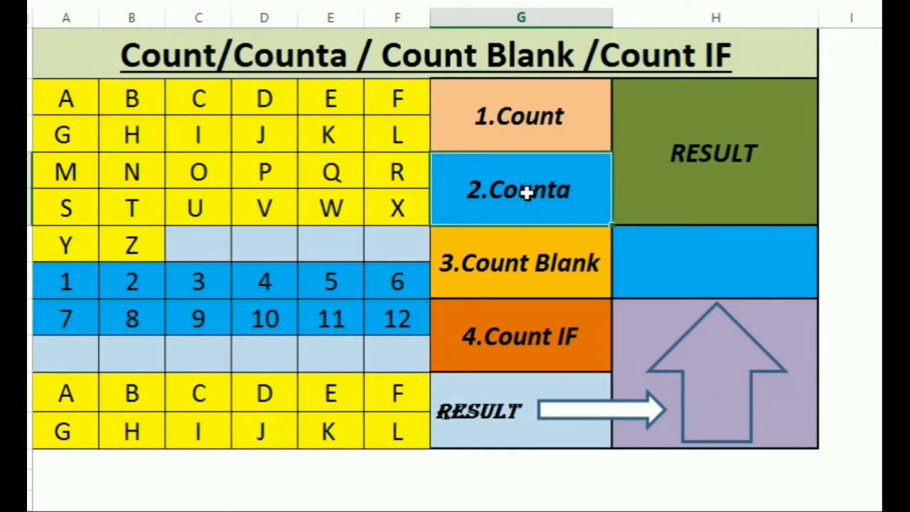
pyautogui.click(526, 268)
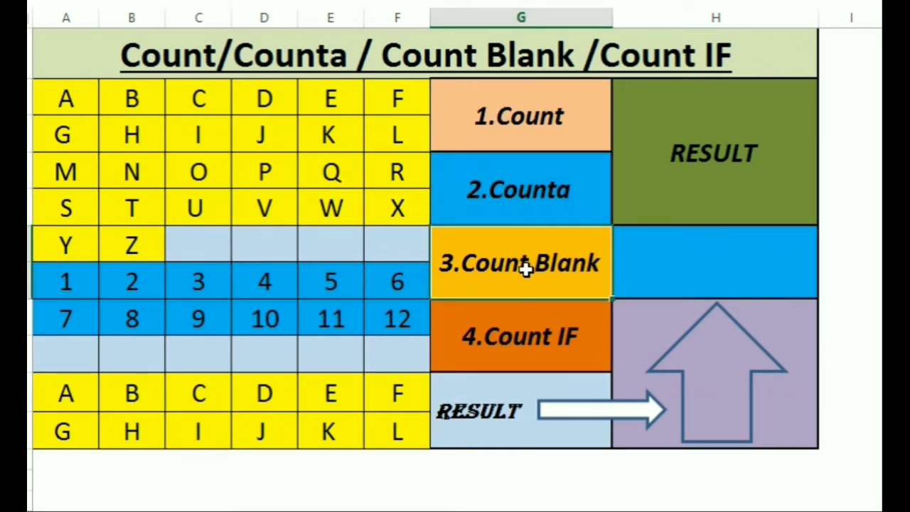
pyautogui.click(535, 358)
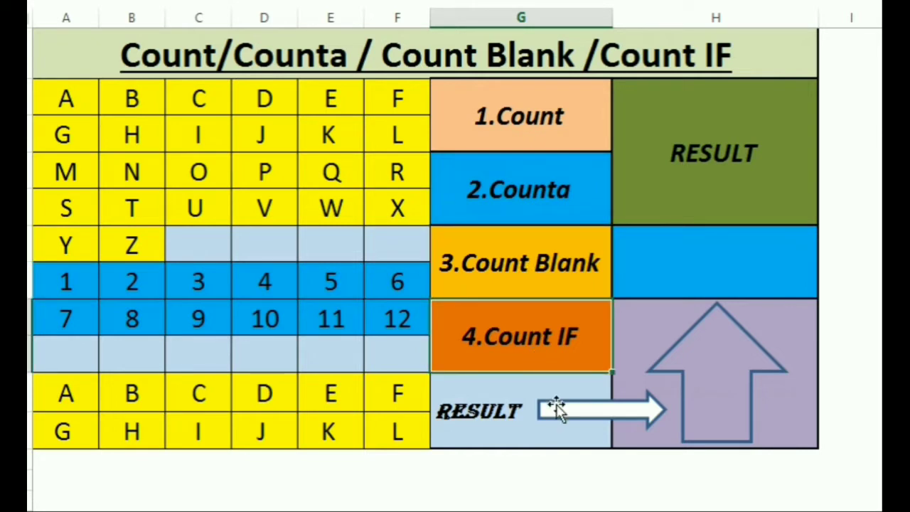
pyautogui.click(678, 270)
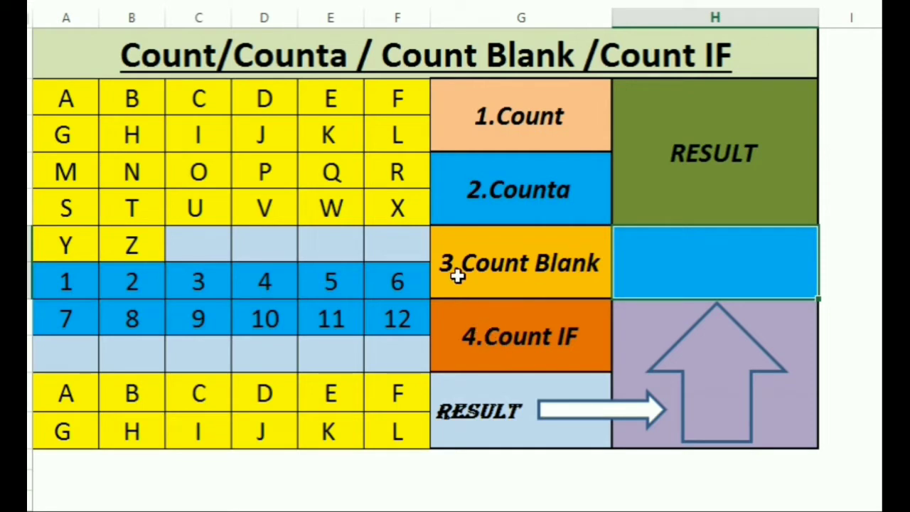
pyautogui.click(497, 123)
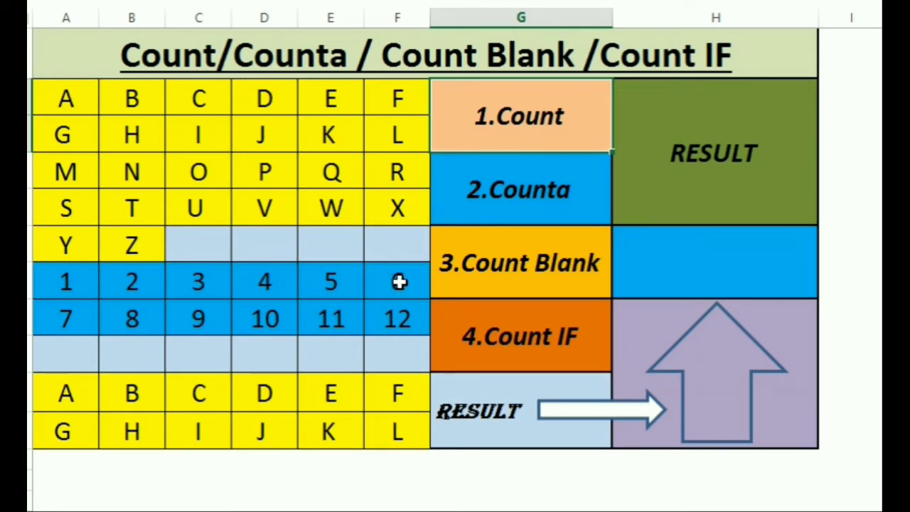
# Highlight the block of numbers 1 to 12 that the 1.Count example will count.
pyautogui.click(57, 283)
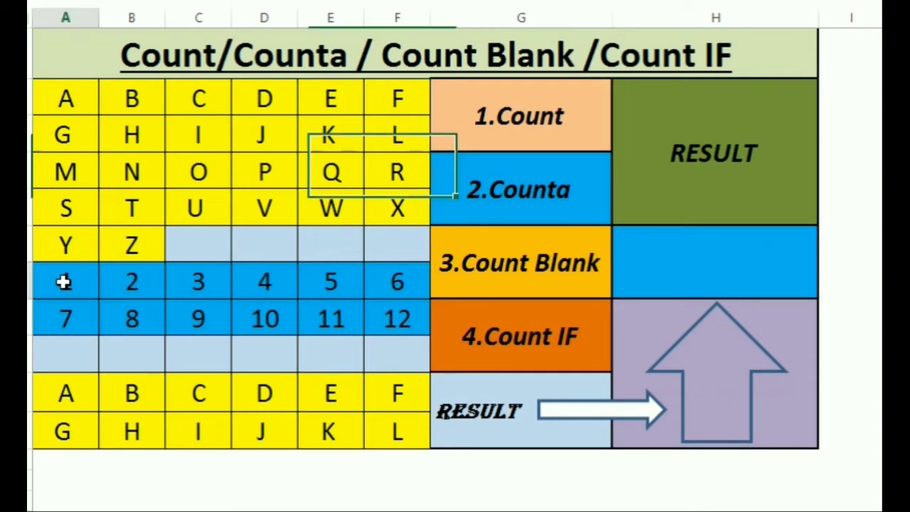
pyautogui.click(405, 319)
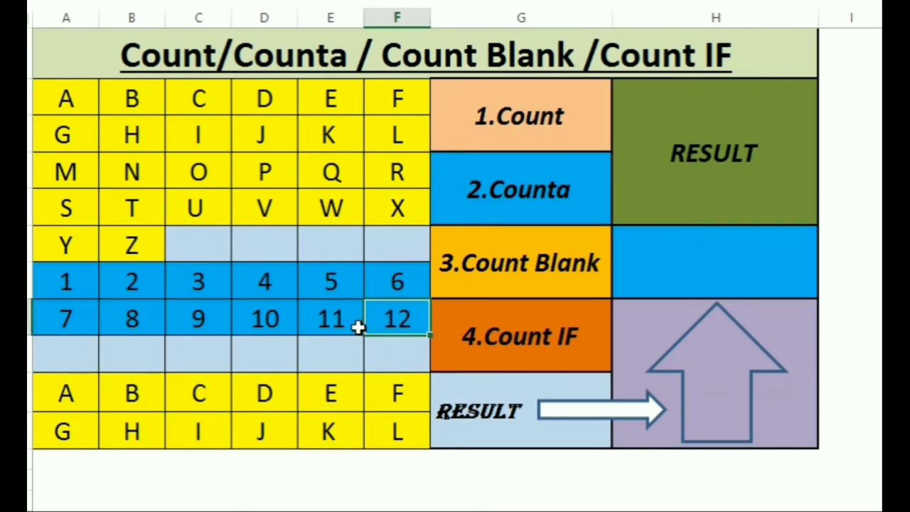
pyautogui.click(390, 286)
pyautogui.click(326, 288)
pyautogui.click(197, 291)
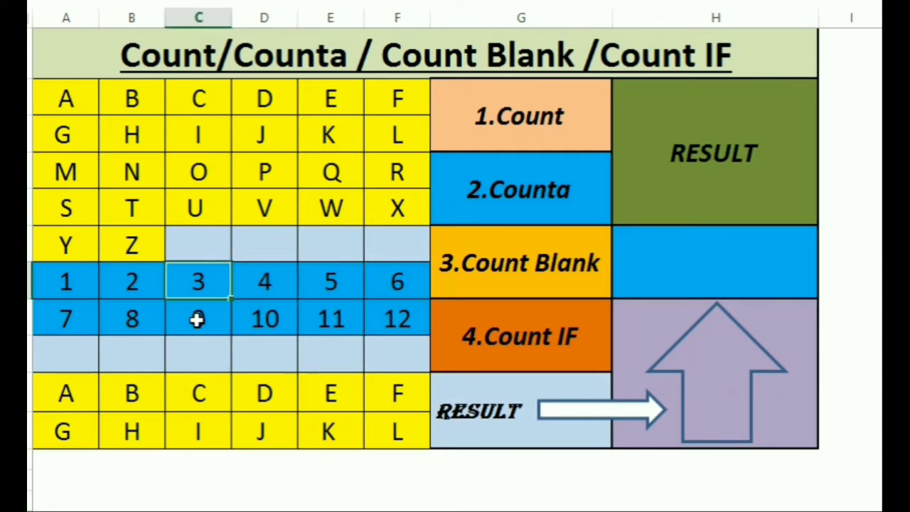
pyautogui.click(197, 319)
pyautogui.click(265, 284)
pyautogui.click(544, 121)
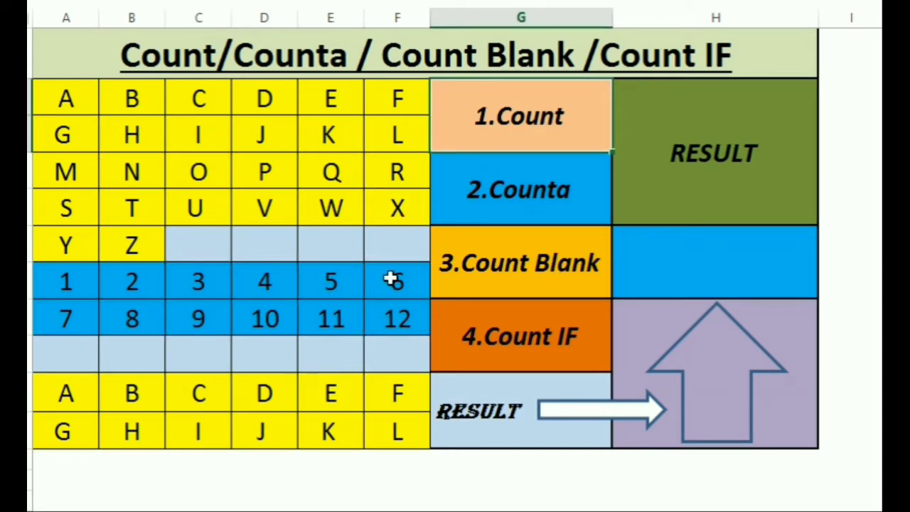
pyautogui.moveTo(57, 280); pyautogui.dragTo(393, 319)
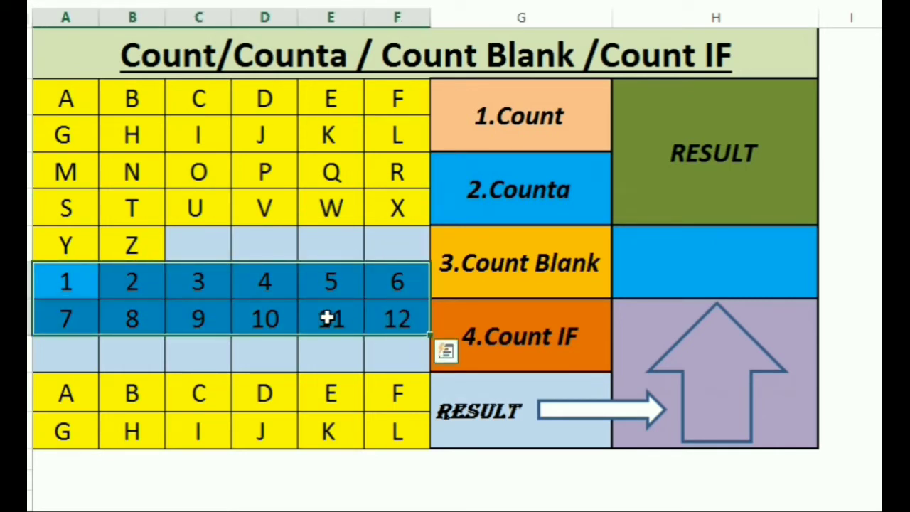
pyautogui.click(515, 125)
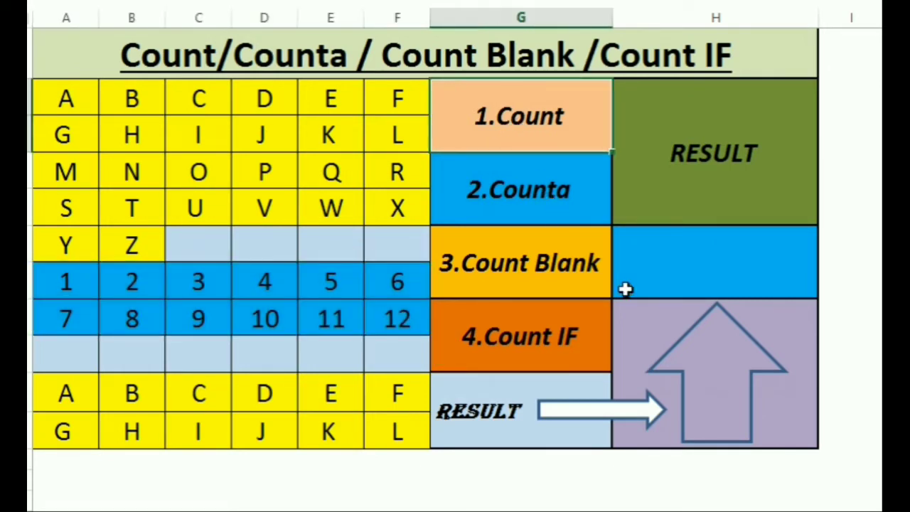
# Enter =COUNT(A7:F8) in the blue result cell, returning 12.
pyautogui.click(696, 267)
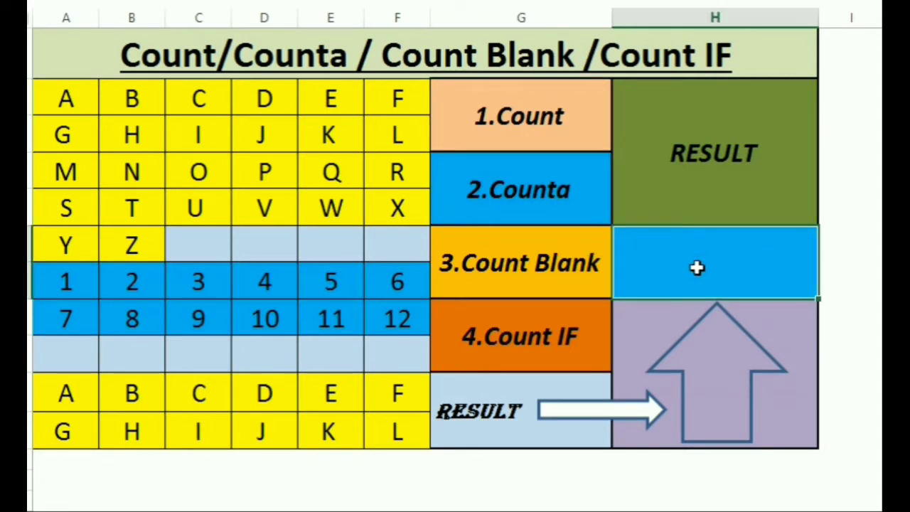
pyautogui.write('=')
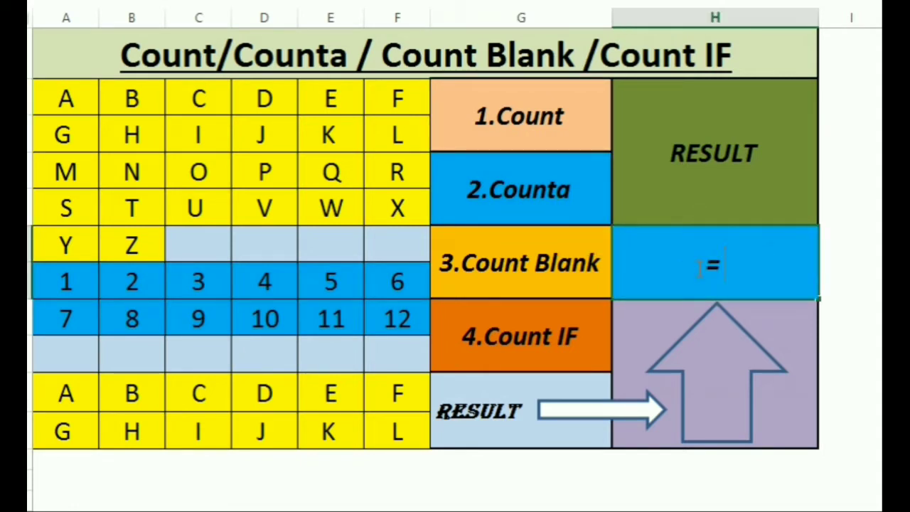
pyautogui.write('coun')
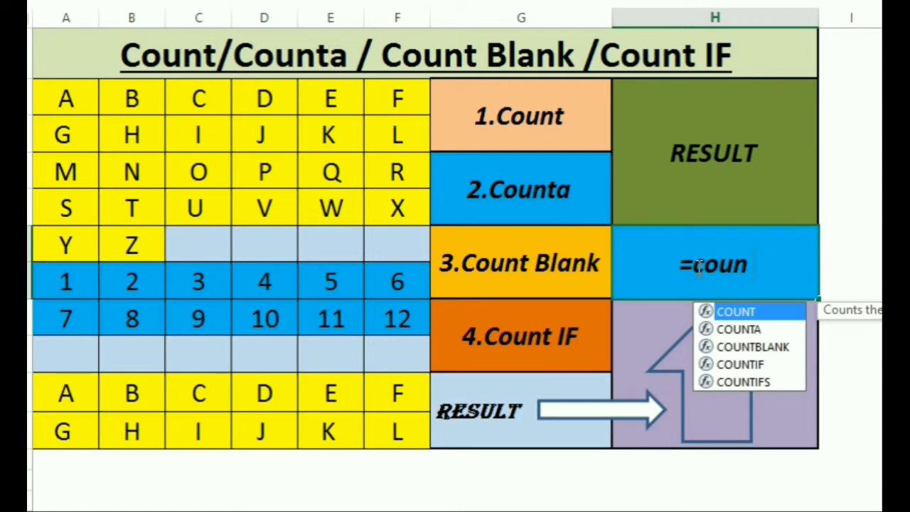
pyautogui.doubleClick(748, 314)
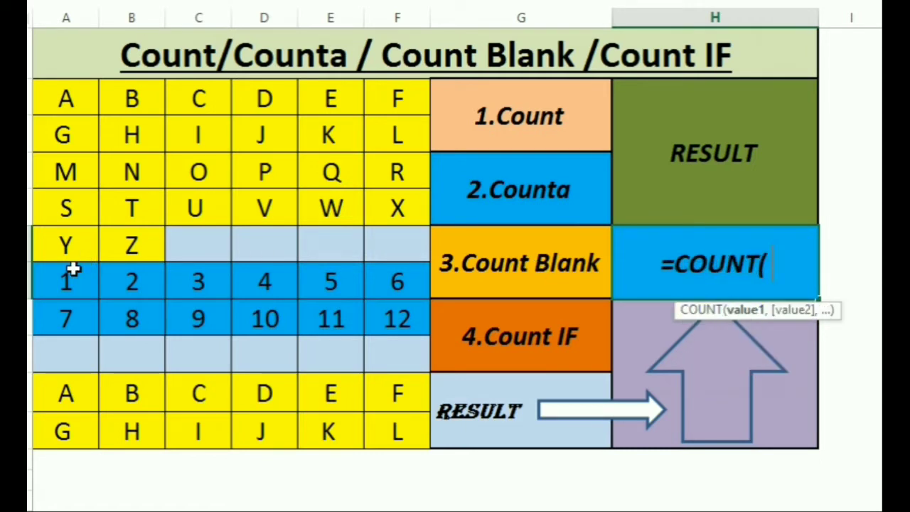
pyautogui.moveTo(52, 274); pyautogui.dragTo(384, 338)
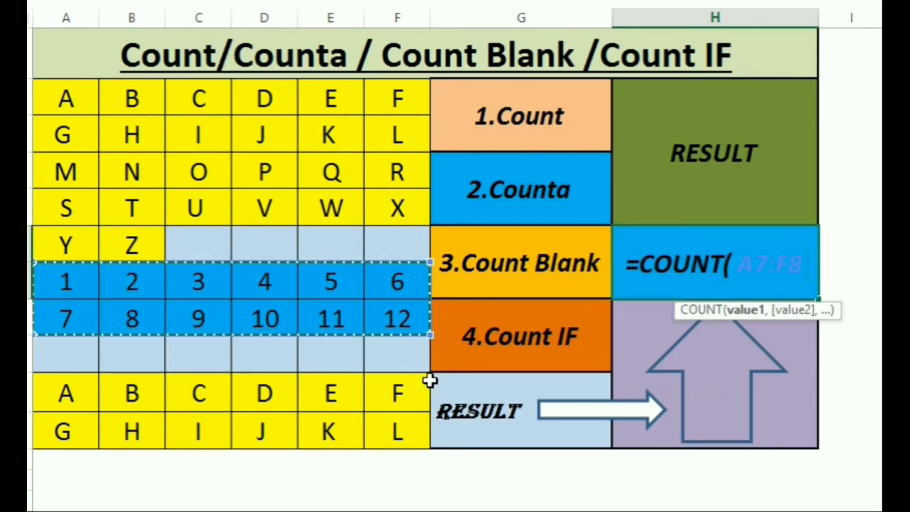
pyautogui.press('Return')
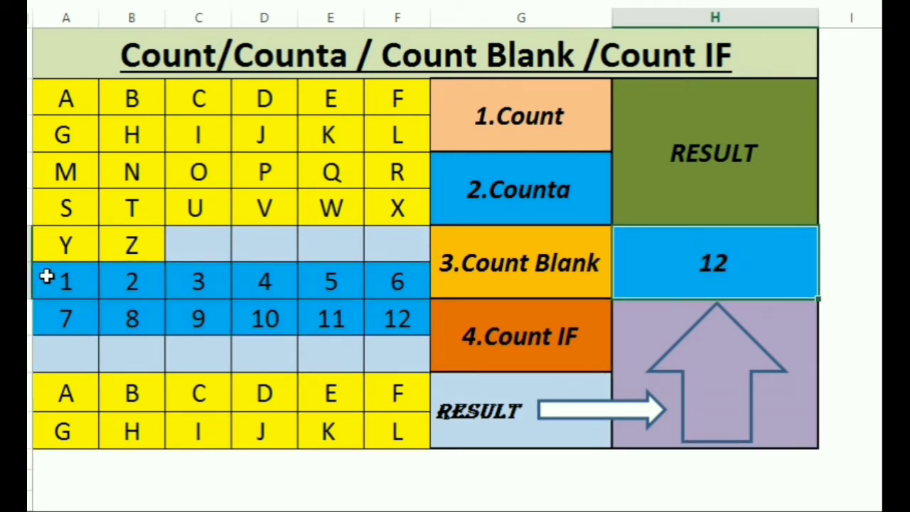
# Point out the counted range from 1 in A7 to 12 in F8, including 3–6 in row 7.
pyautogui.click(45, 274)
pyautogui.click(400, 324)
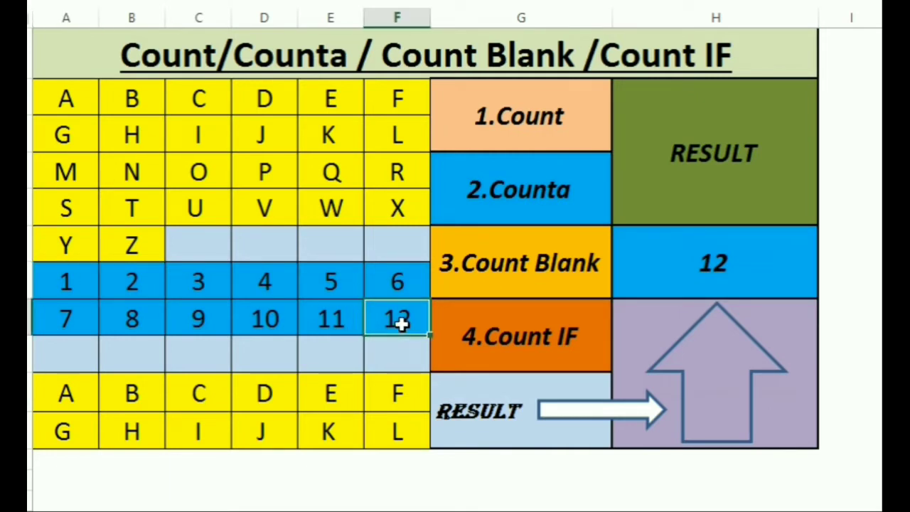
pyautogui.click(524, 133)
pyautogui.click(203, 284)
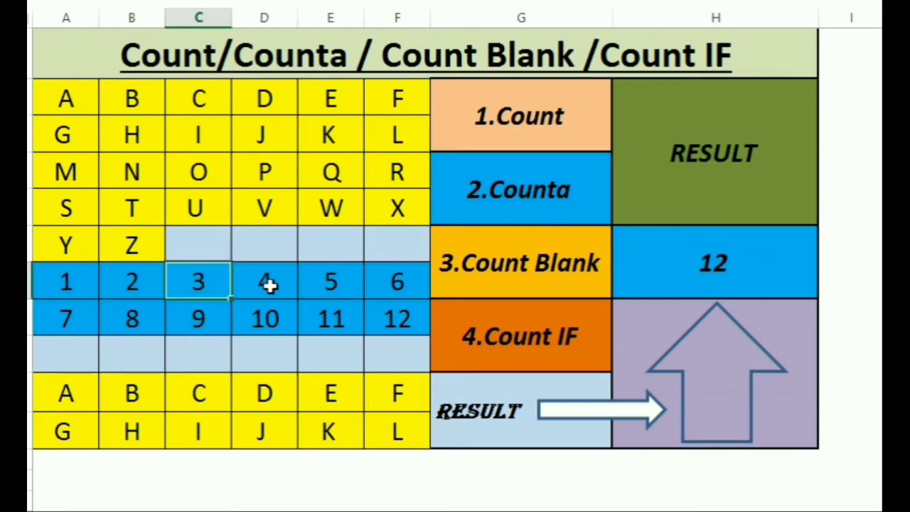
pyautogui.click(277, 286)
pyautogui.click(340, 281)
pyautogui.click(403, 284)
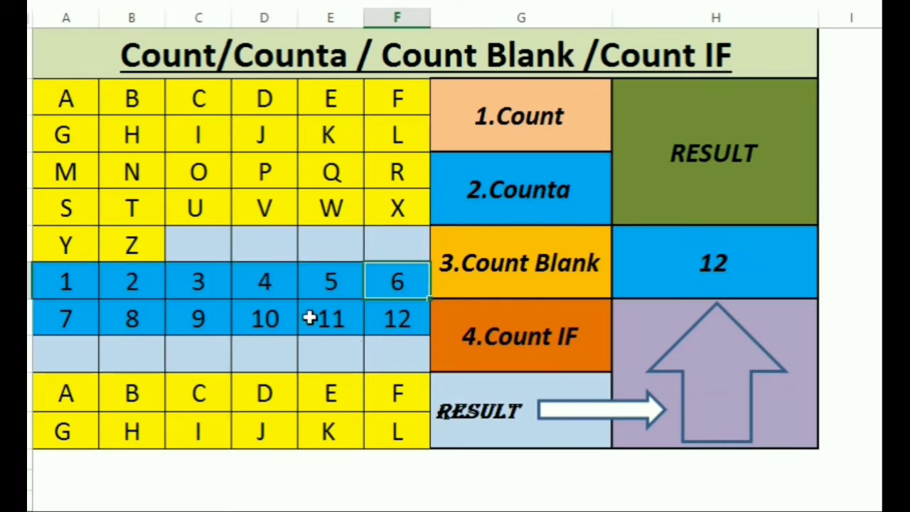
# Empty cell C7 by removing its 3, so the count drops to 11.
pyautogui.click(202, 287)
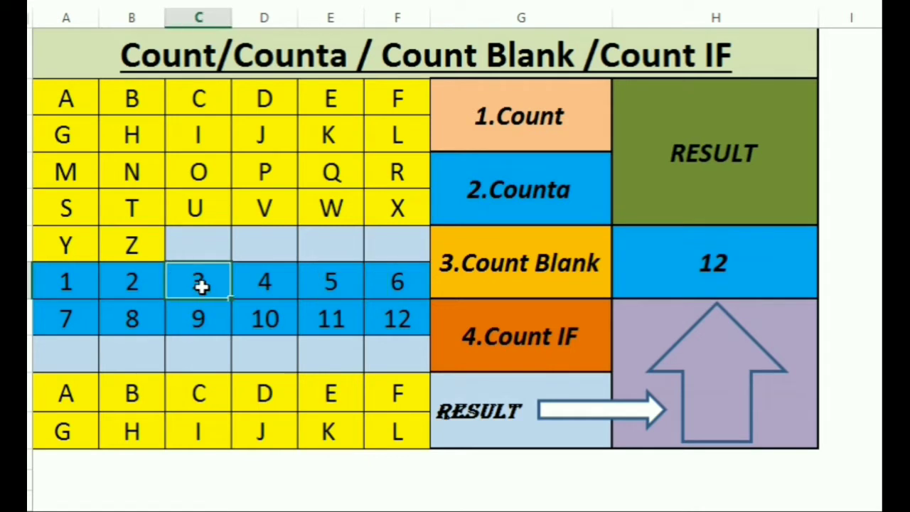
pyautogui.doubleClick(202, 286)
pyautogui.press('Return')
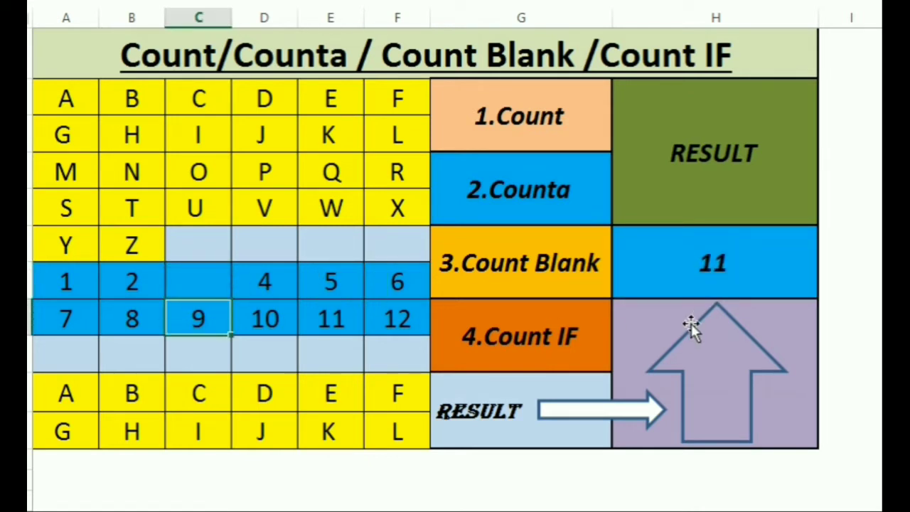
pyautogui.click(219, 285)
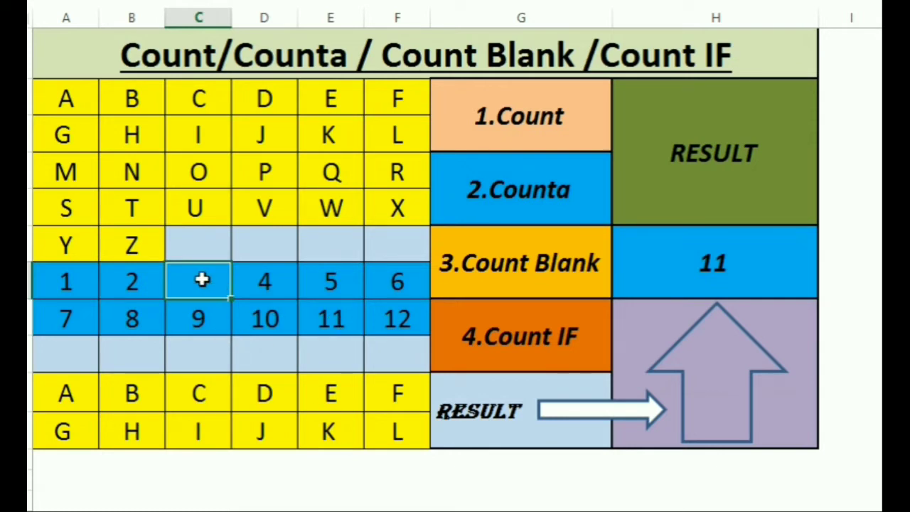
# Put the letter B into cell C7.
pyautogui.write('B')
pyautogui.press('Return')
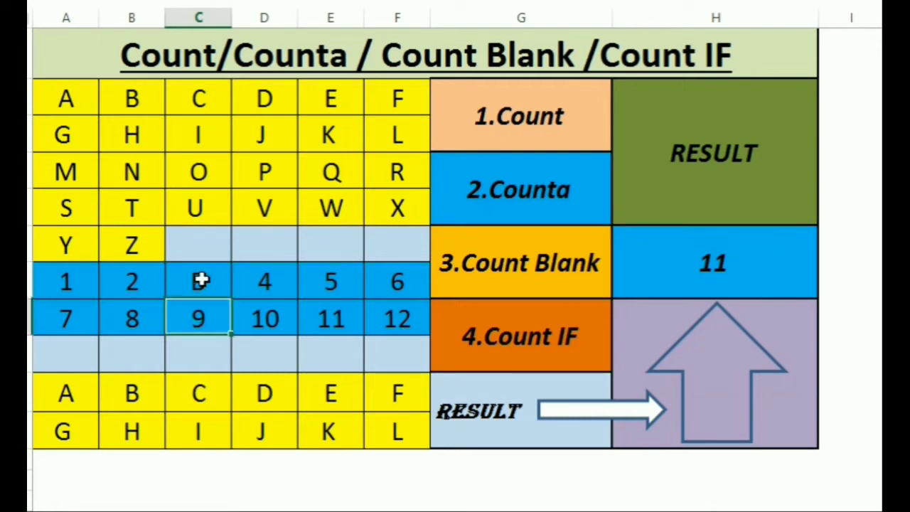
pyautogui.click(201, 281)
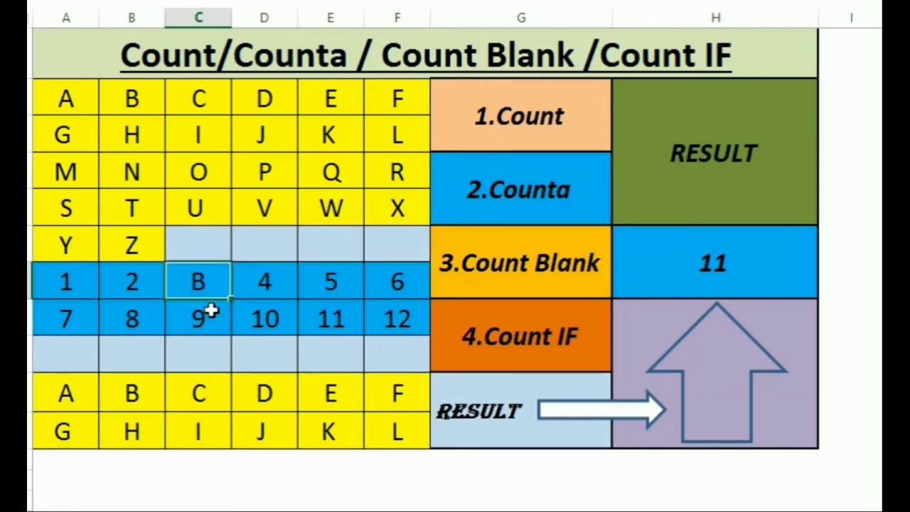
# Point out the 2.Counta label, the B in C7 and neighbouring numbers 2, 9 and 10.
pyautogui.click(526, 192)
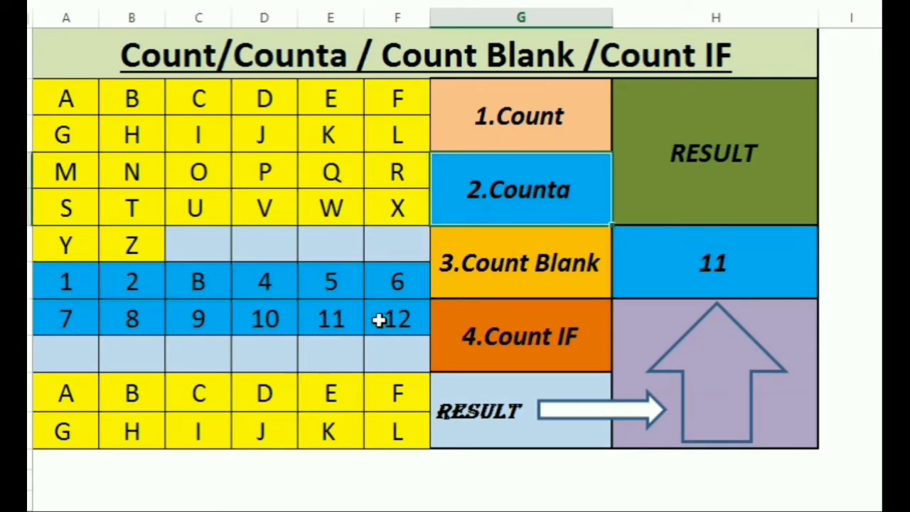
pyautogui.click(208, 285)
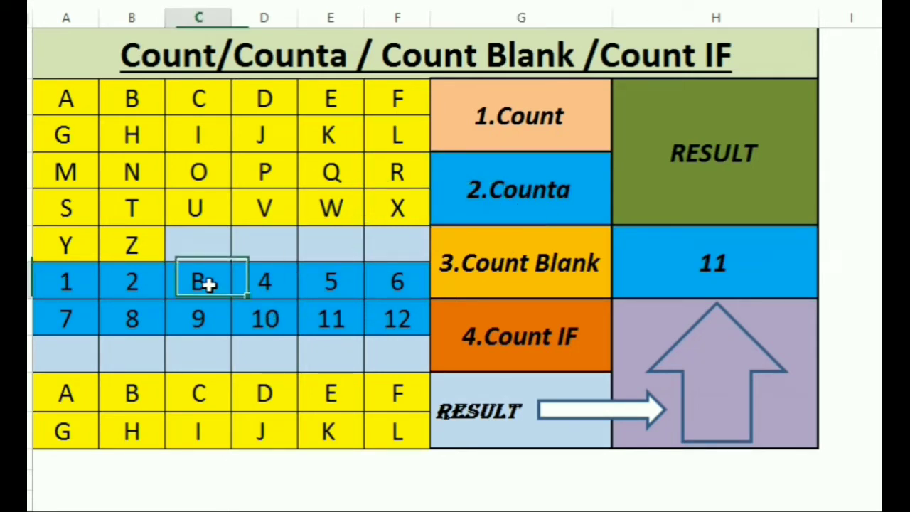
pyautogui.click(133, 288)
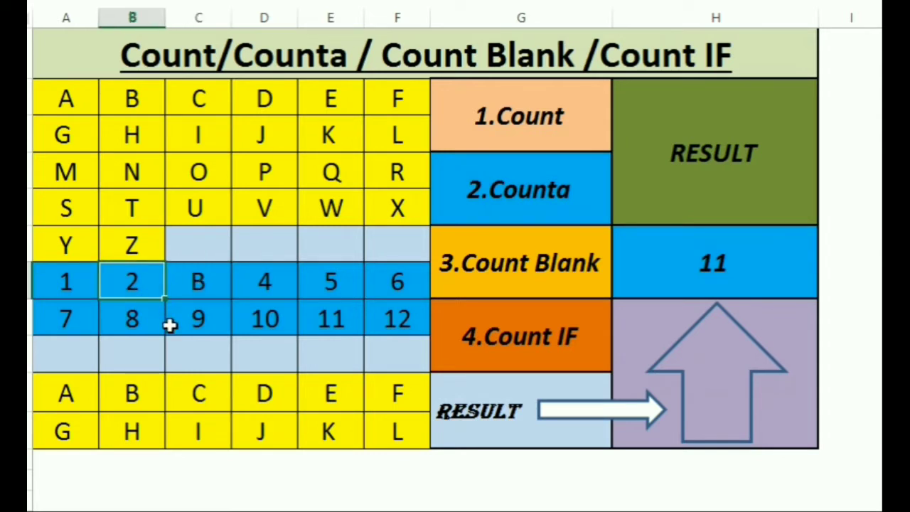
pyautogui.click(210, 326)
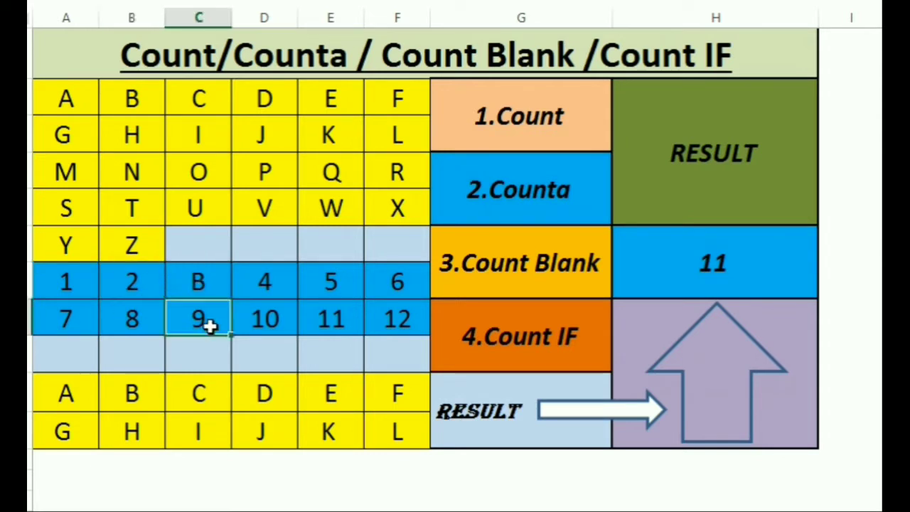
pyautogui.click(275, 317)
# Replace the result cell's formula with =COUNTA(A7:F8), which returns 12.
pyautogui.click(675, 263)
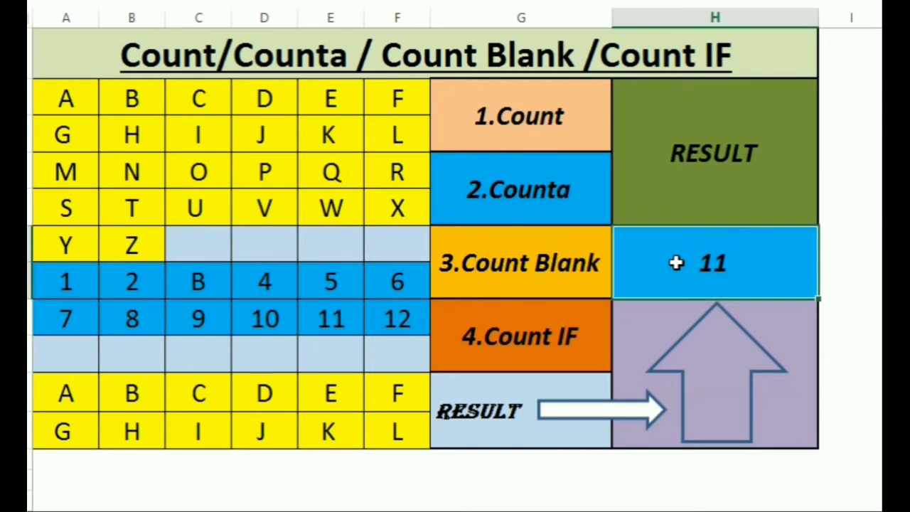
pyautogui.doubleClick(673, 263)
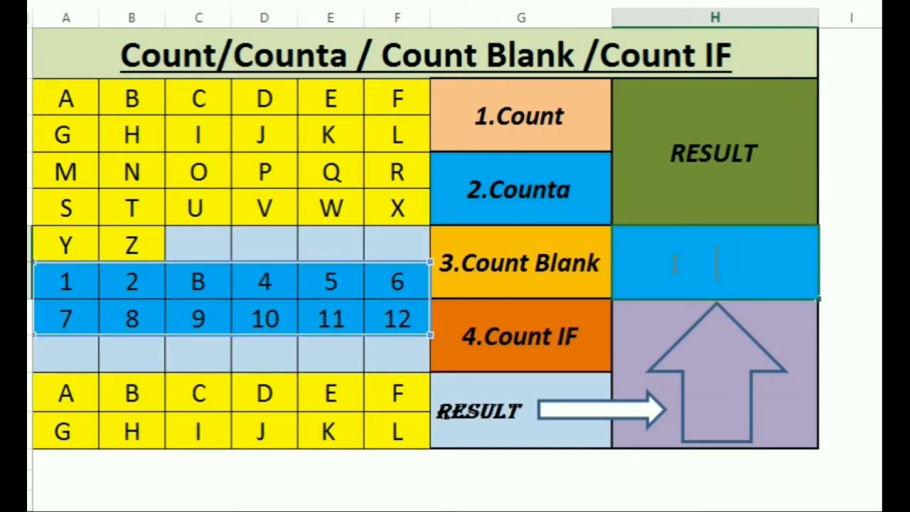
pyautogui.press('Return')
pyautogui.click(671, 263)
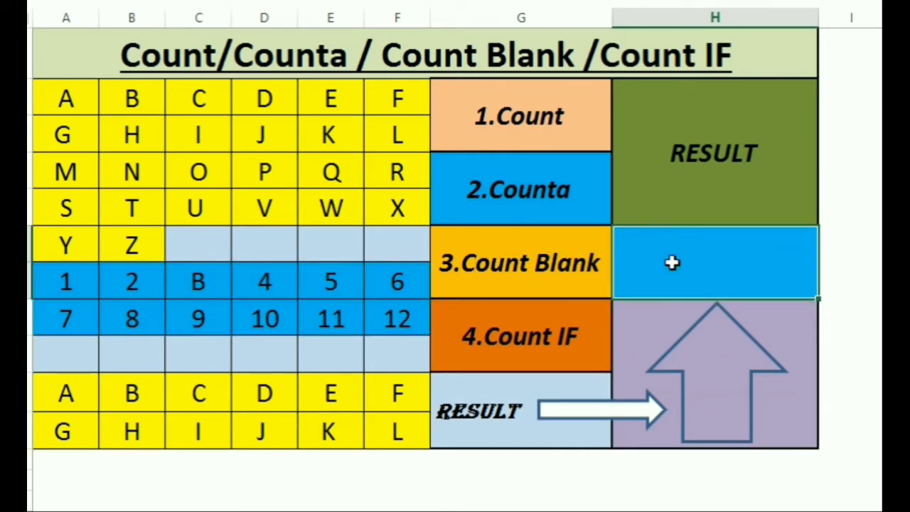
pyautogui.write('=co')
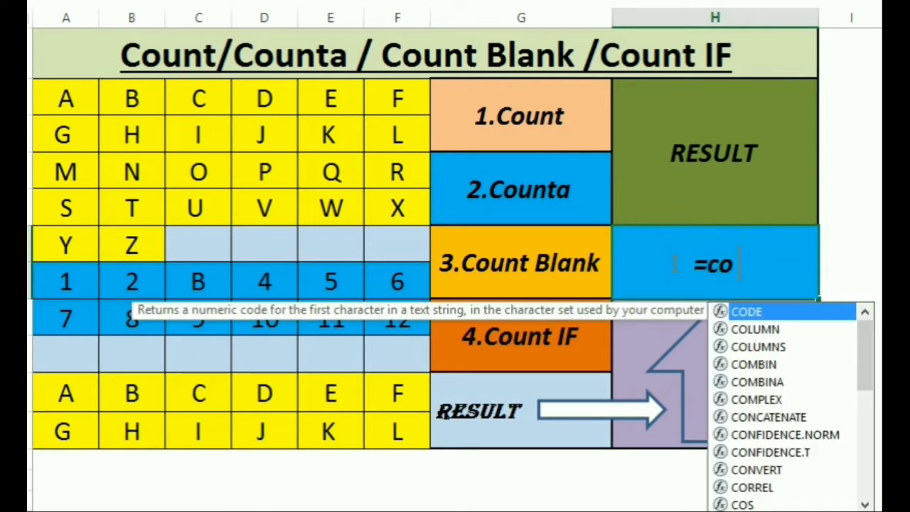
pyautogui.write('un')
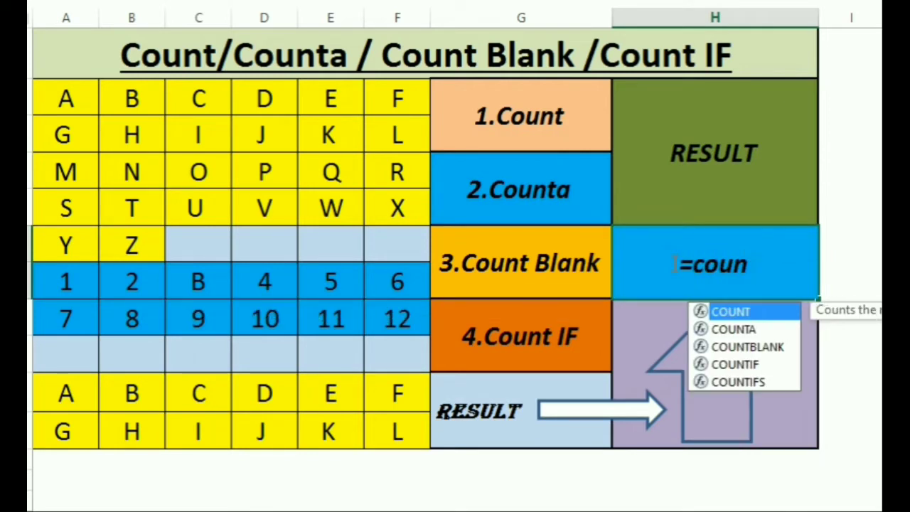
pyautogui.write('ta')
pyautogui.doubleClick(735, 312)
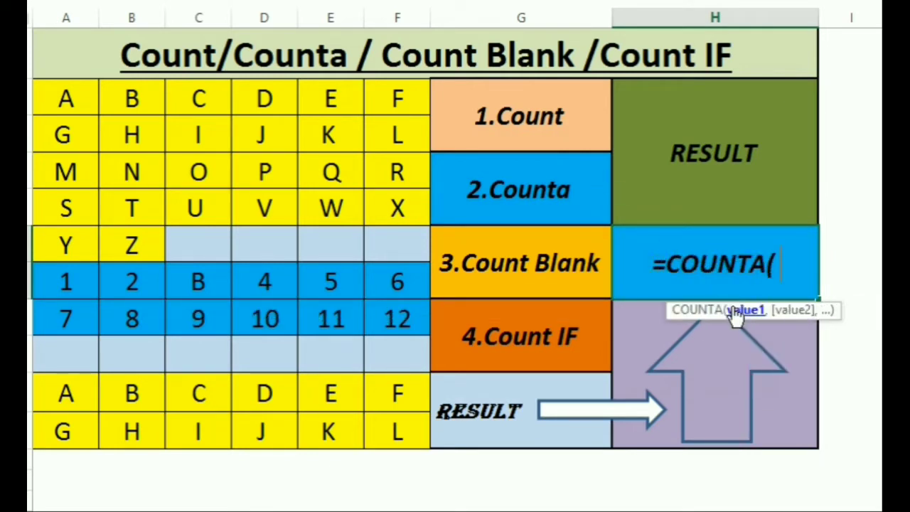
pyautogui.moveTo(56, 277); pyautogui.dragTo(390, 312)
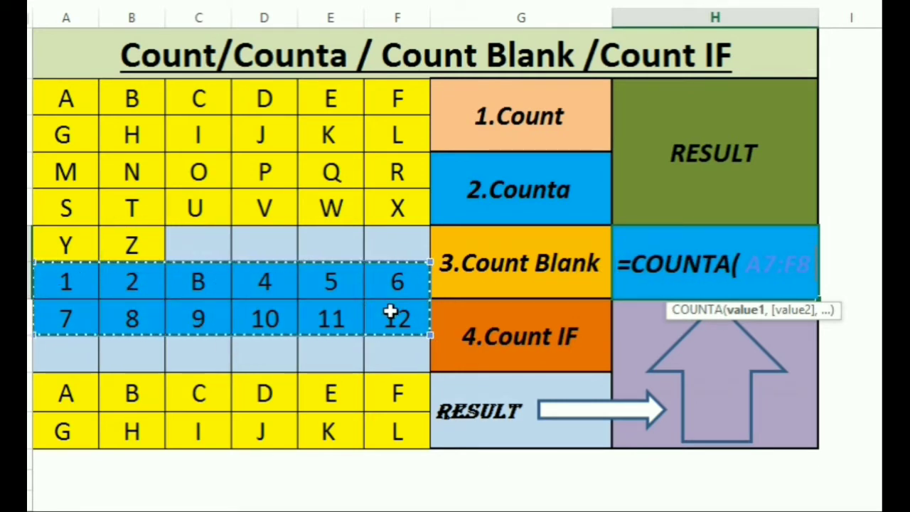
pyautogui.press('Return')
# Clear the 4 from D7 so the COUNTA result drops to 11.
pyautogui.click(670, 262)
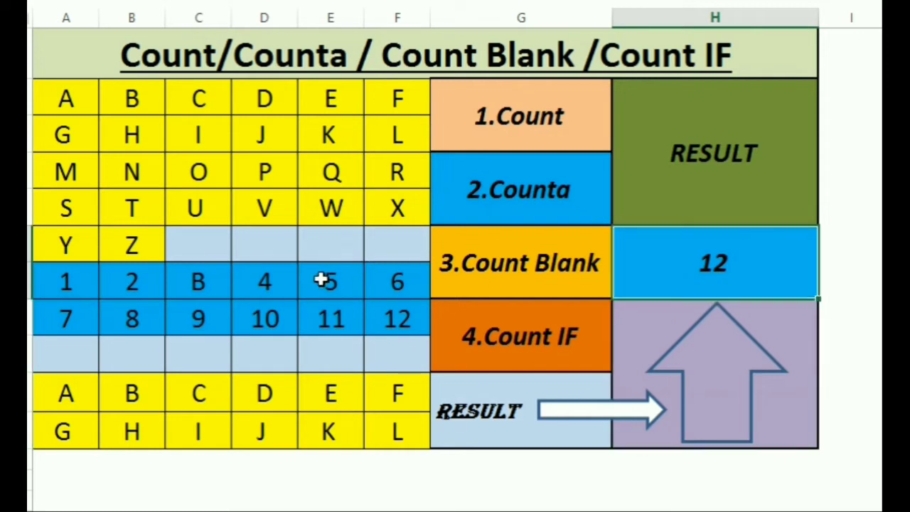
pyautogui.click(199, 283)
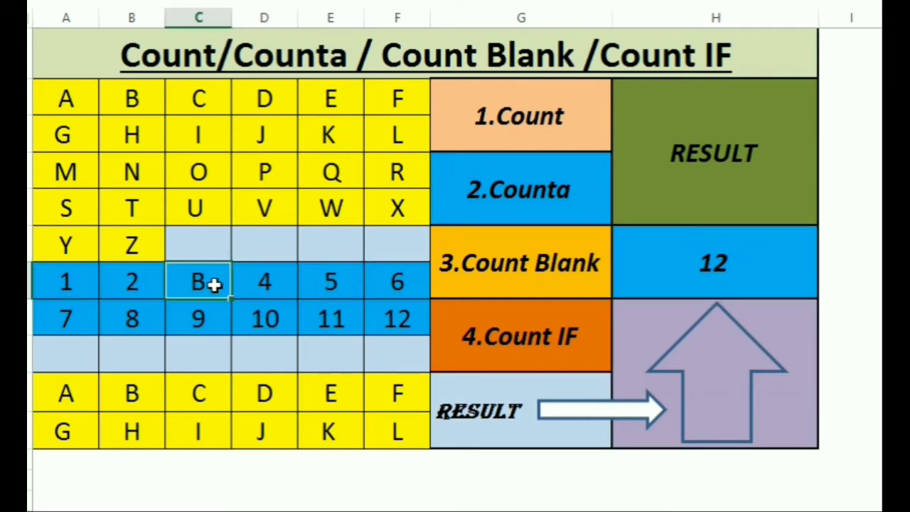
pyautogui.click(263, 285)
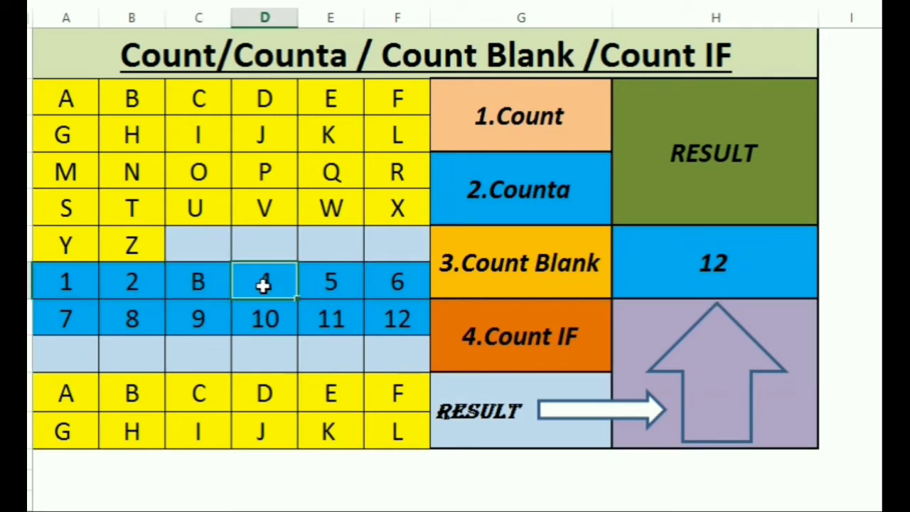
pyautogui.press('BackSpace')
pyautogui.press('Return')
pyautogui.click(697, 287)
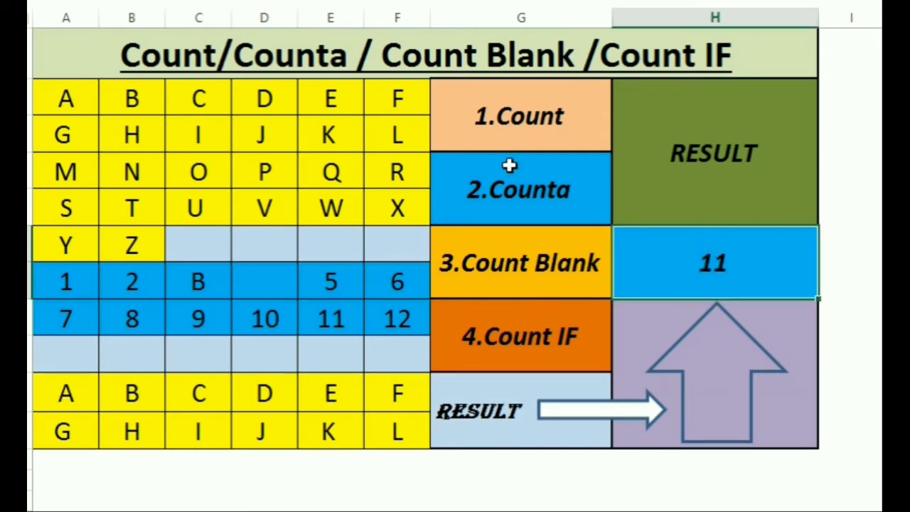
pyautogui.click(260, 272)
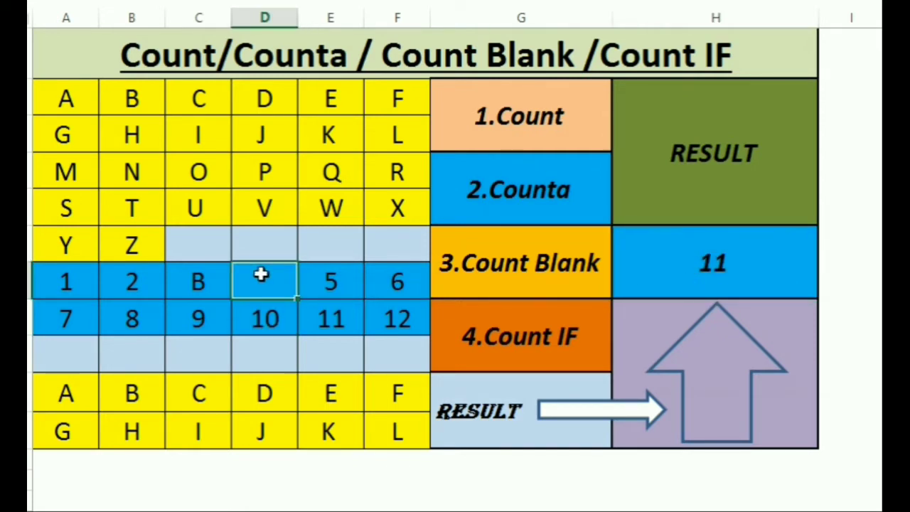
pyautogui.click(505, 196)
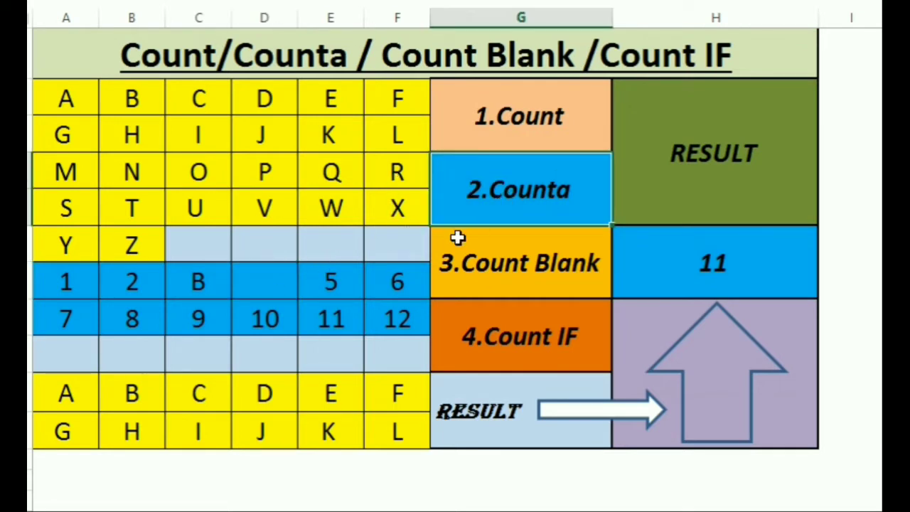
pyautogui.click(80, 282)
pyautogui.click(213, 282)
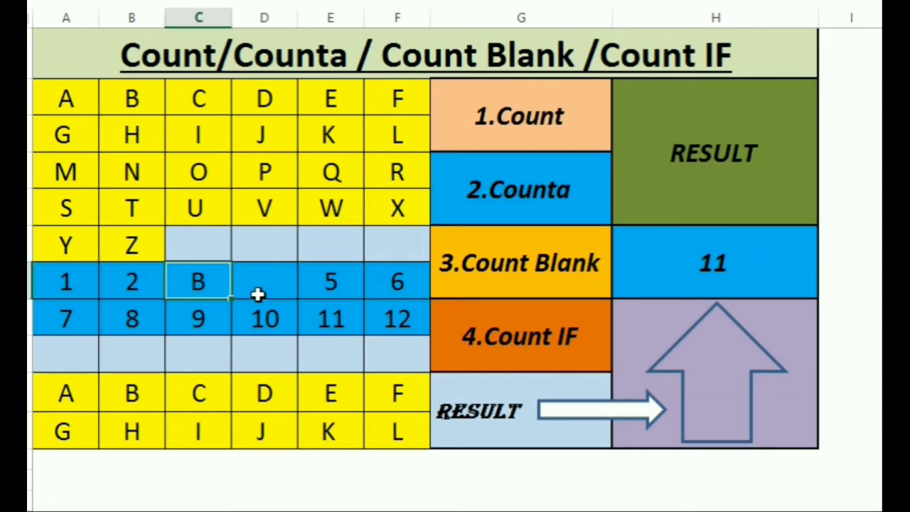
pyautogui.click(274, 296)
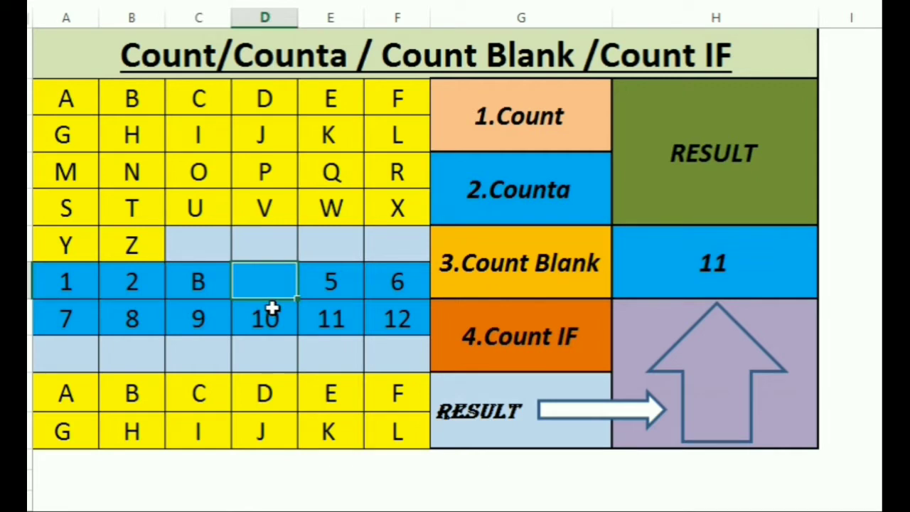
pyautogui.click(263, 313)
pyautogui.click(264, 278)
pyautogui.click(504, 262)
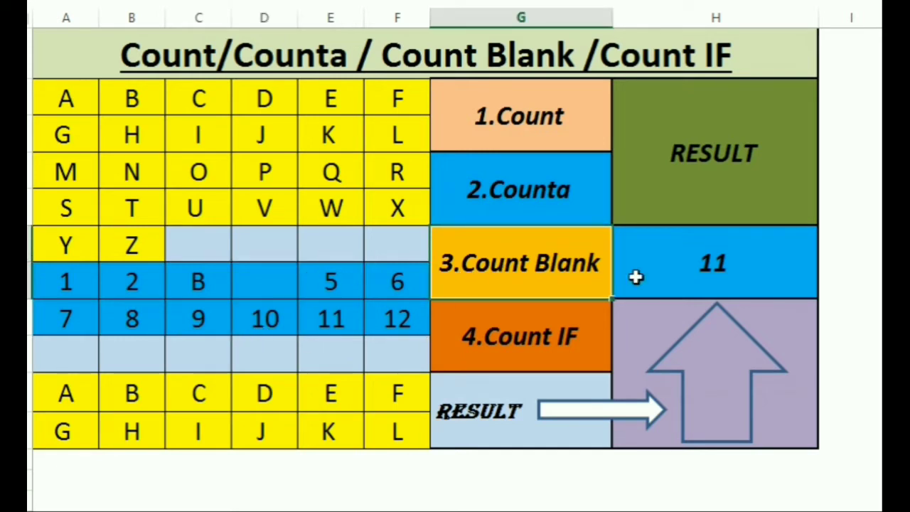
pyautogui.click(670, 281)
# Change the result formula to =COUNTBLANK(A7:F8), returning 1 for the empty D7.
pyautogui.doubleClick(671, 282)
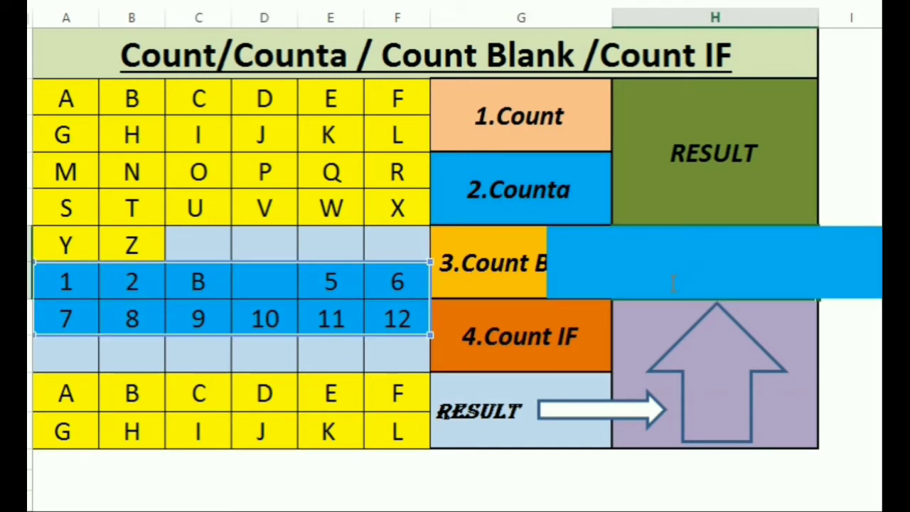
pyautogui.write('=cou')
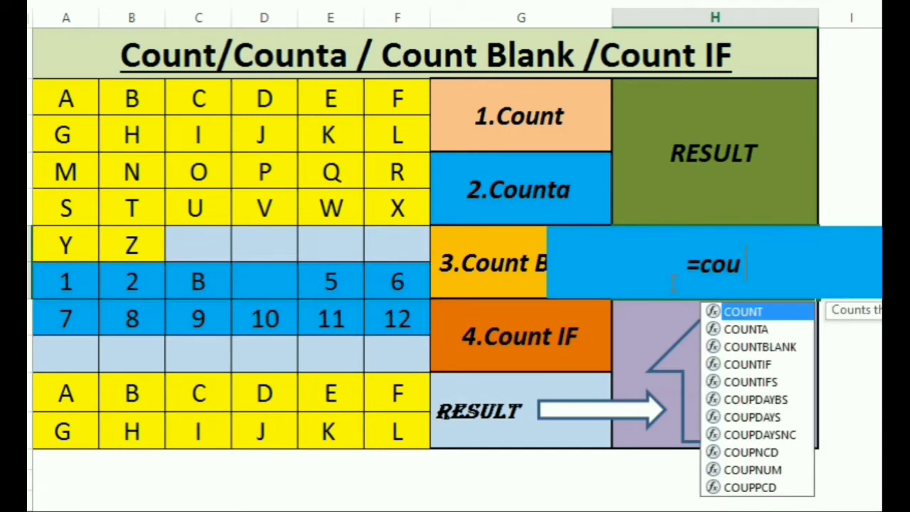
pyautogui.write('n')
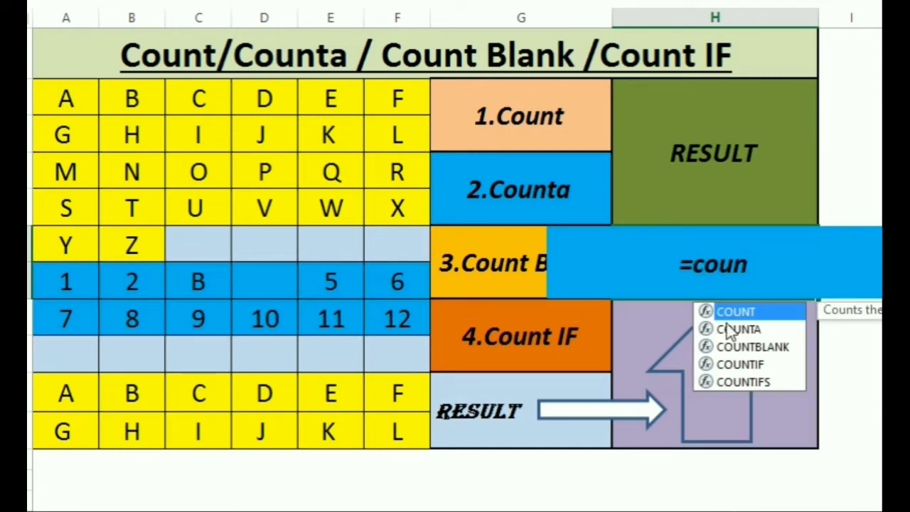
pyautogui.doubleClick(763, 351)
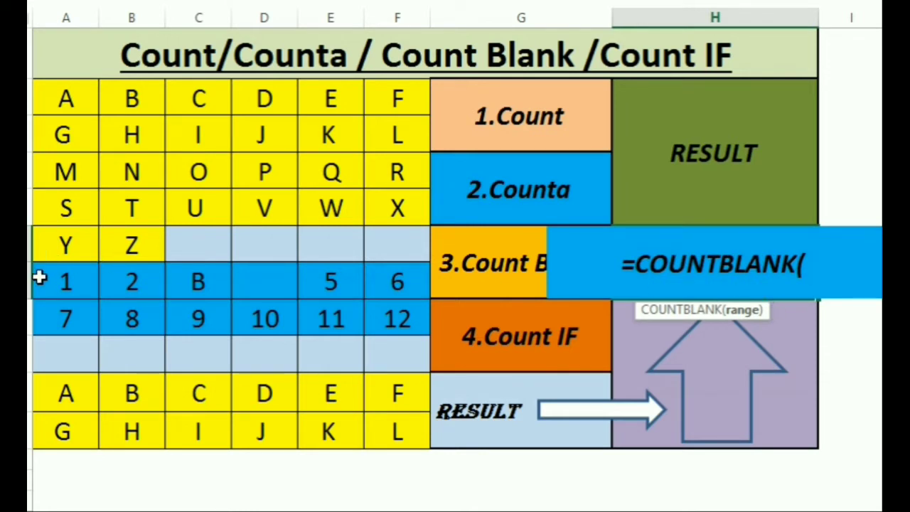
pyautogui.moveTo(39, 279); pyautogui.dragTo(412, 314)
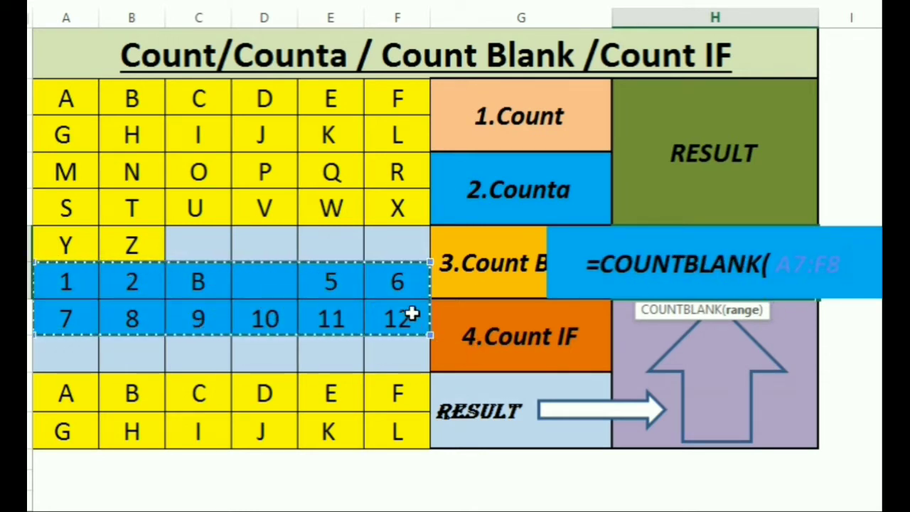
pyautogui.press('Return')
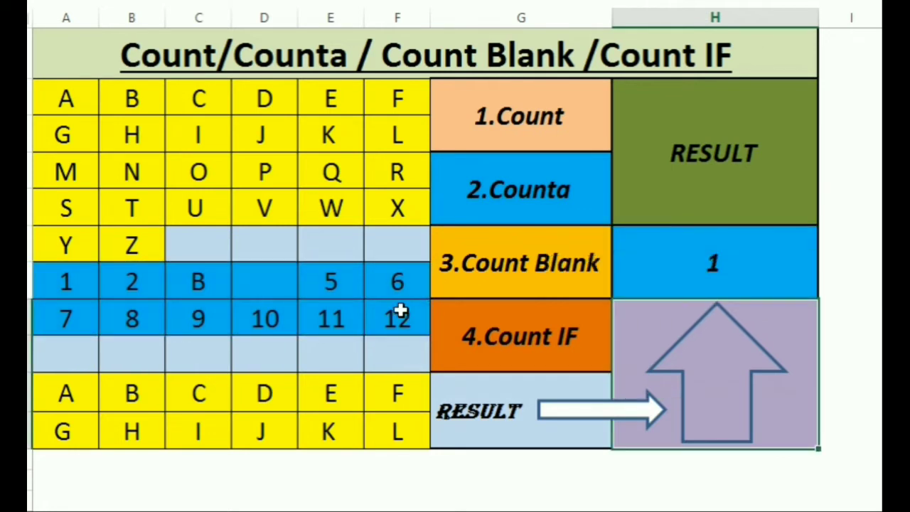
pyautogui.click(268, 282)
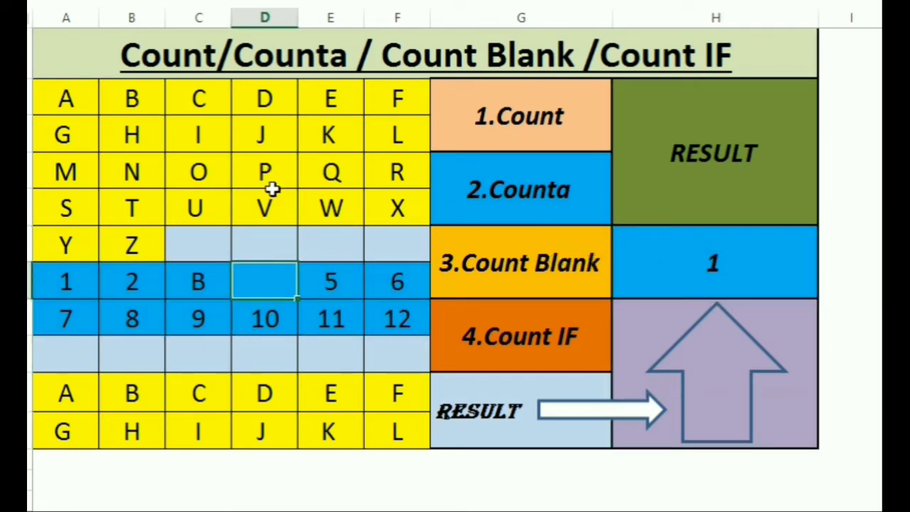
pyautogui.moveTo(63, 103); pyautogui.dragTo(374, 433)
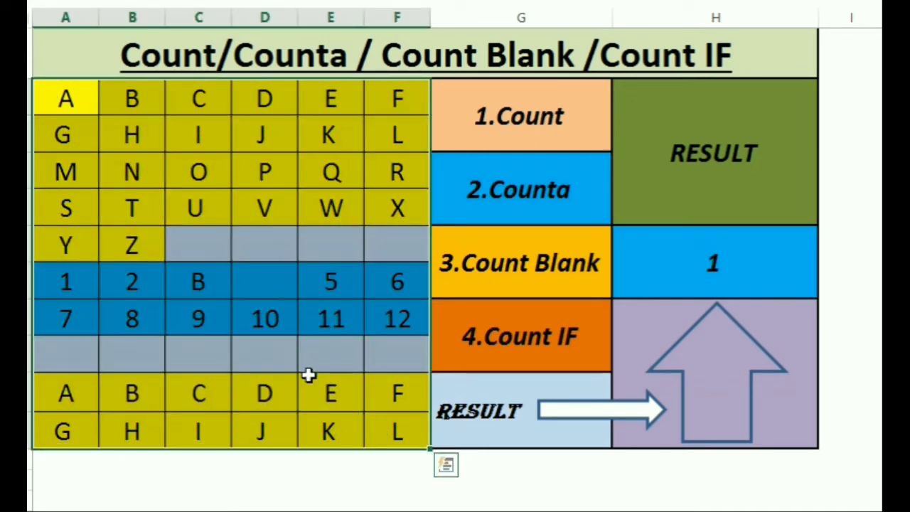
# Rewrite the result formula as =COUNTBLANK(A2:F11), counting 11 empty cells across the grid.
pyautogui.click(305, 367)
pyautogui.click(691, 278)
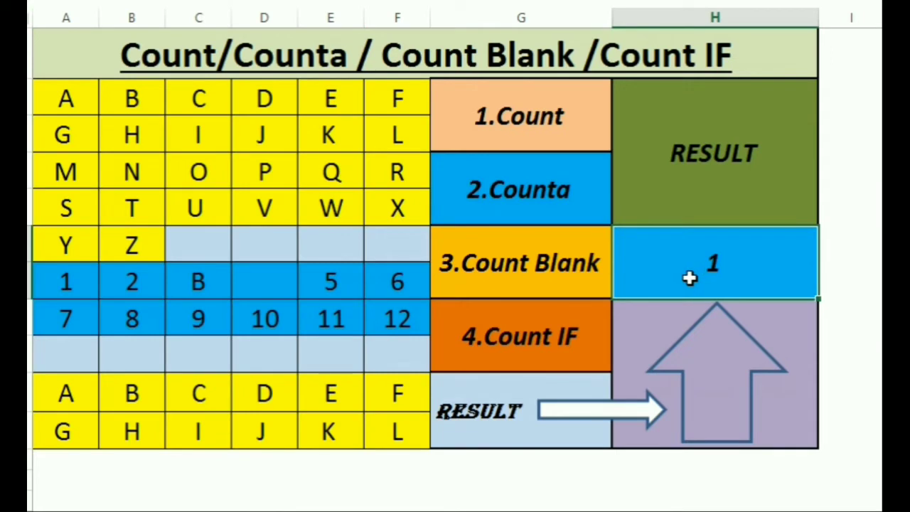
pyautogui.doubleClick(691, 278)
pyautogui.write('=')
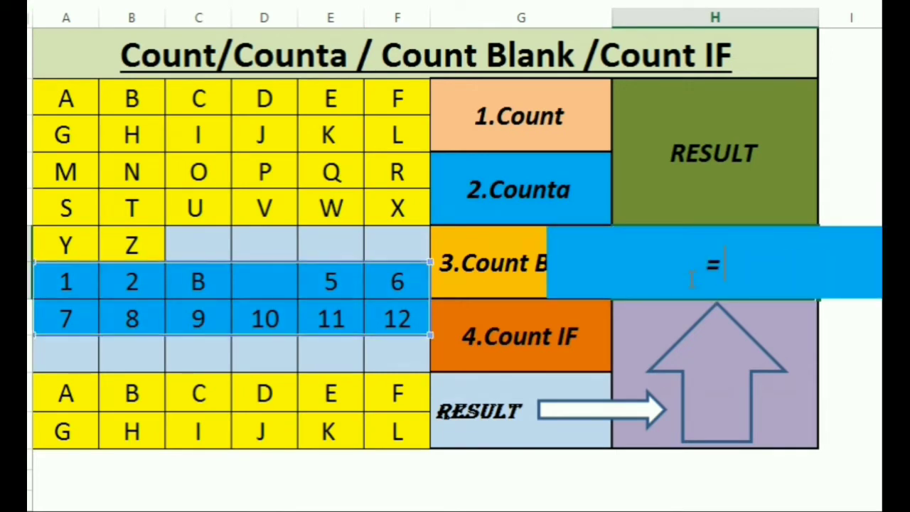
pyautogui.write('coun')
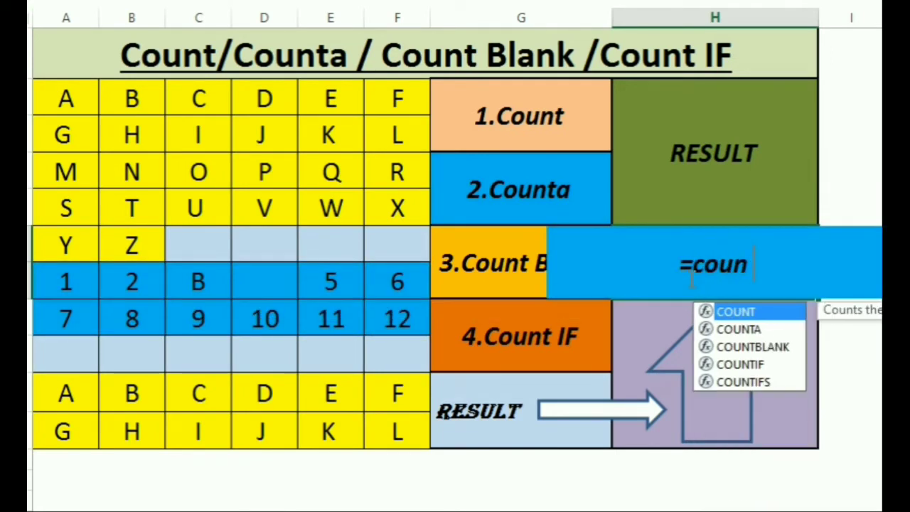
pyautogui.doubleClick(739, 346)
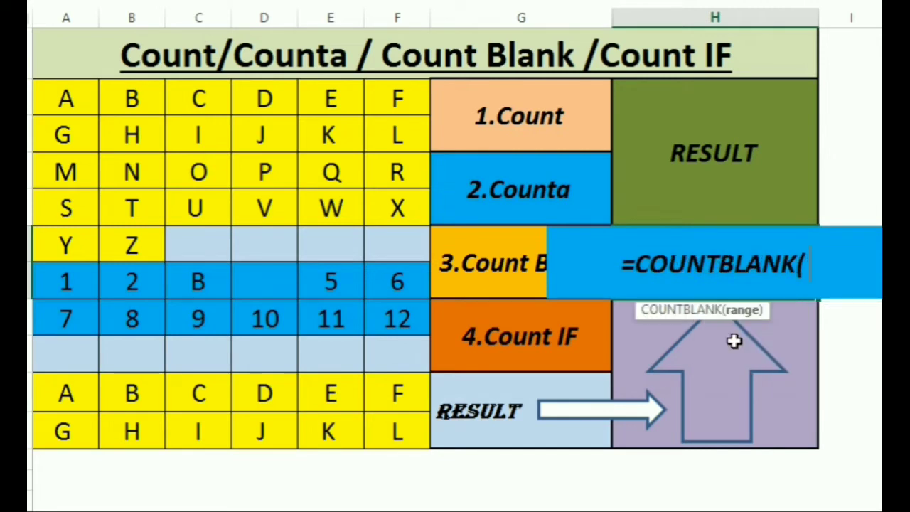
pyautogui.moveTo(60, 96); pyautogui.dragTo(378, 426)
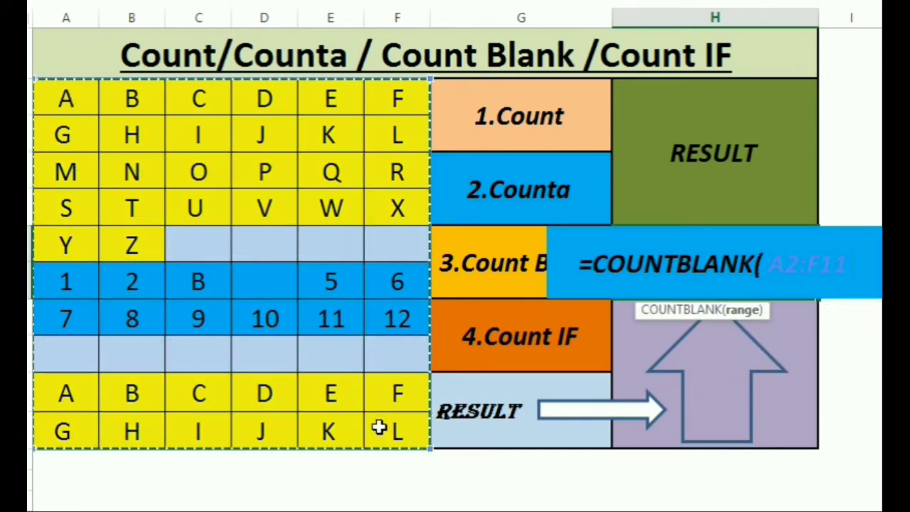
pyautogui.press('Return')
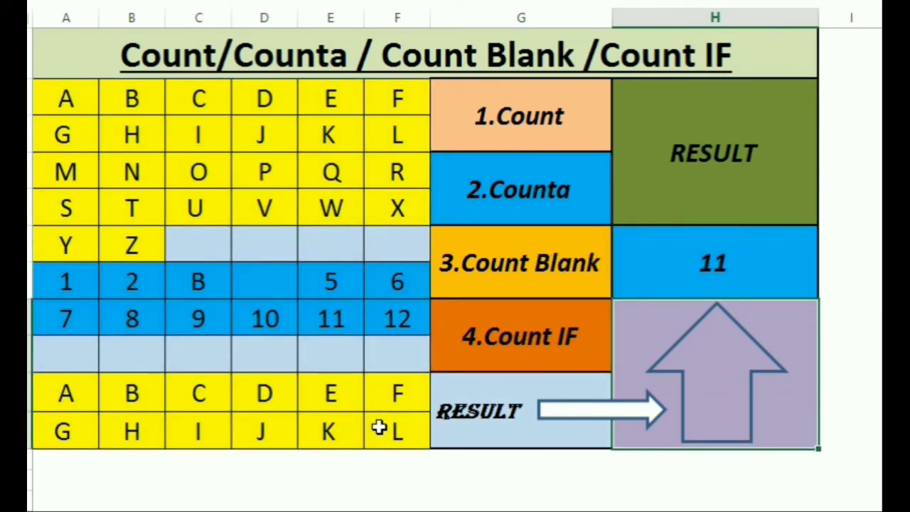
pyautogui.click(710, 268)
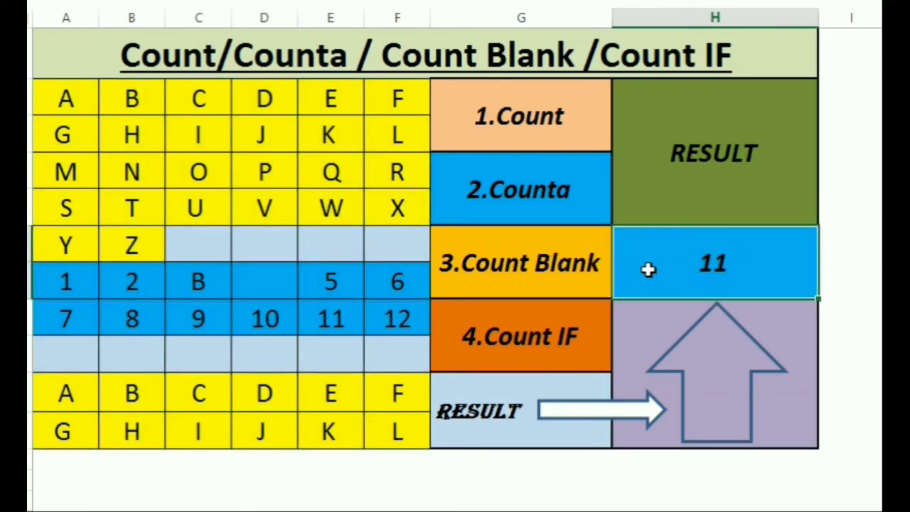
pyautogui.click(199, 245)
pyautogui.click(265, 246)
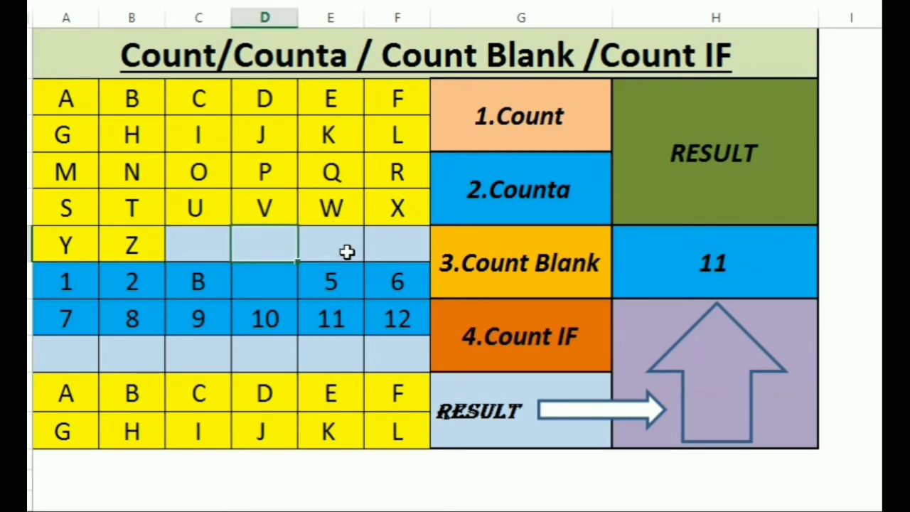
pyautogui.click(330, 245)
pyautogui.click(398, 246)
pyautogui.click(65, 339)
pyautogui.click(135, 355)
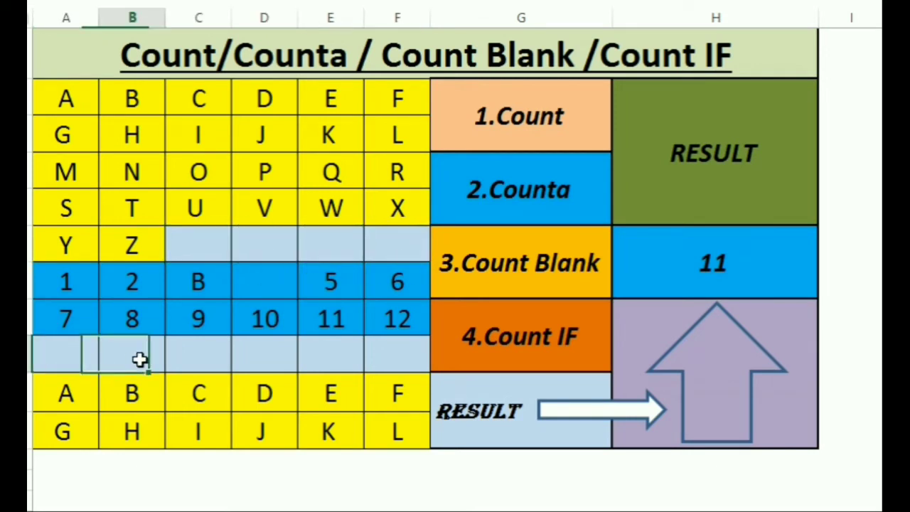
pyautogui.click(217, 355)
pyautogui.click(301, 360)
pyautogui.click(383, 363)
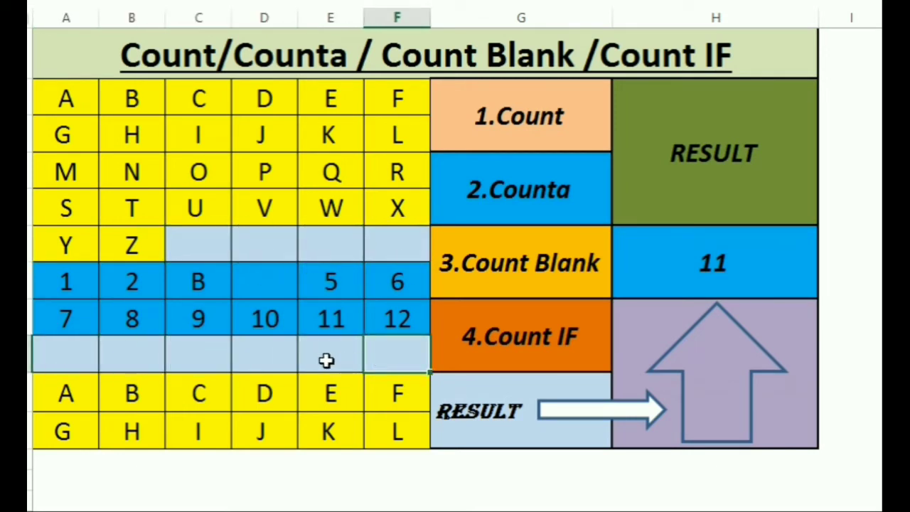
pyautogui.click(339, 359)
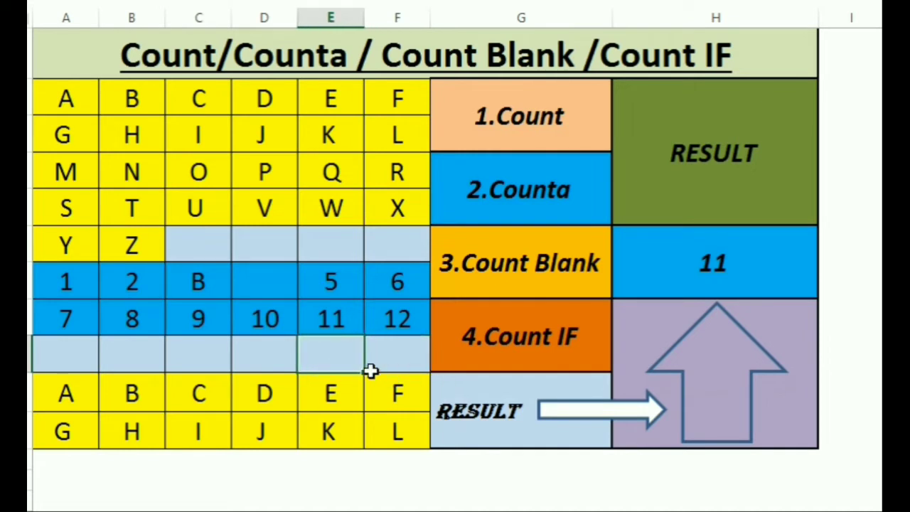
pyautogui.click(417, 363)
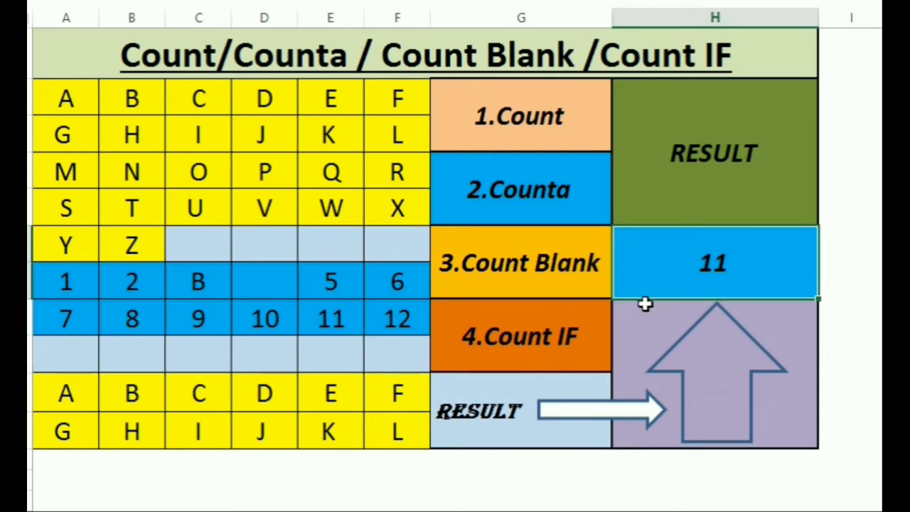
pyautogui.click(562, 351)
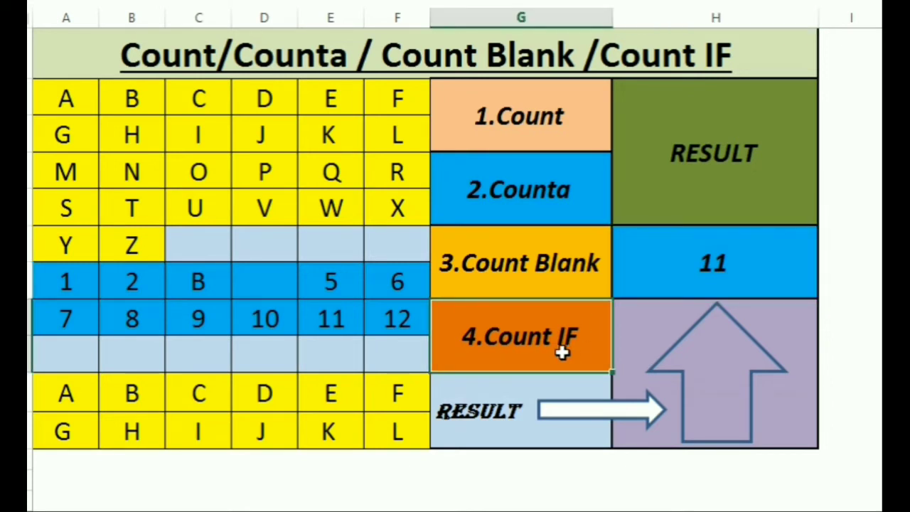
pyautogui.click(703, 265)
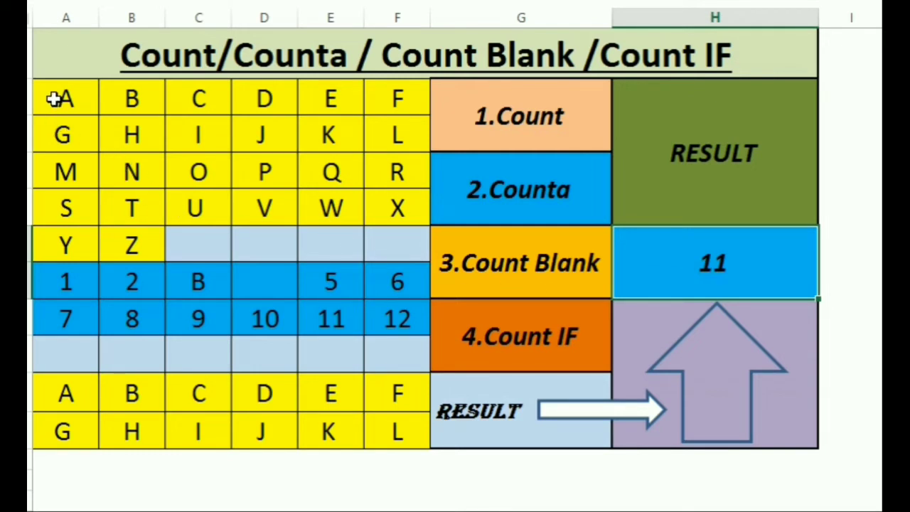
pyautogui.moveTo(55, 100); pyautogui.dragTo(330, 452)
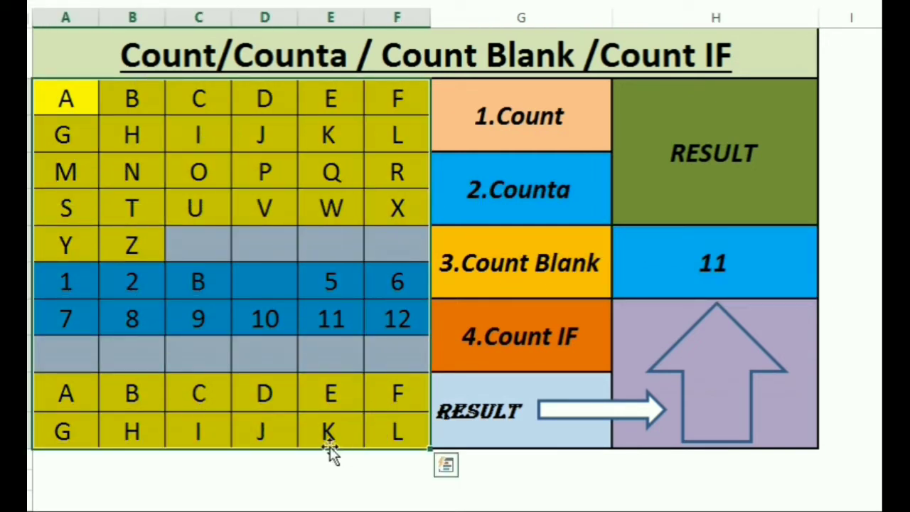
pyautogui.click(301, 467)
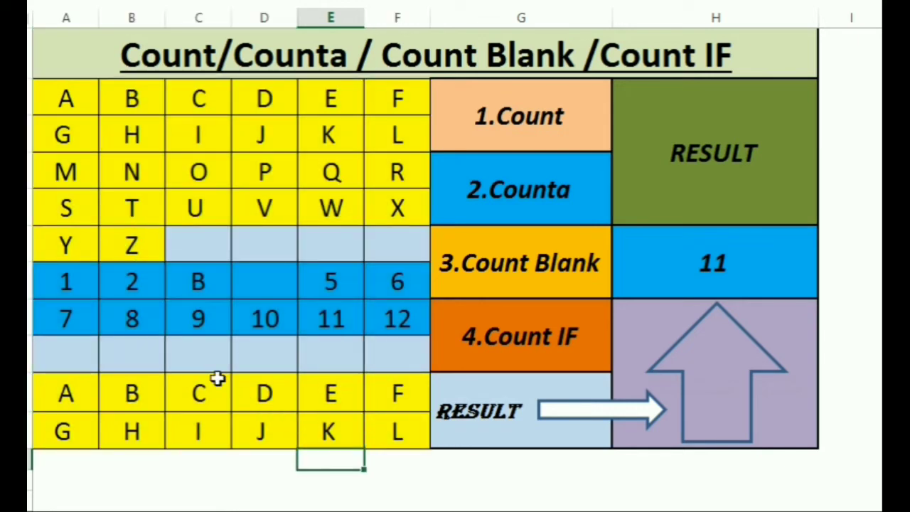
pyautogui.click(78, 106)
pyautogui.click(113, 103)
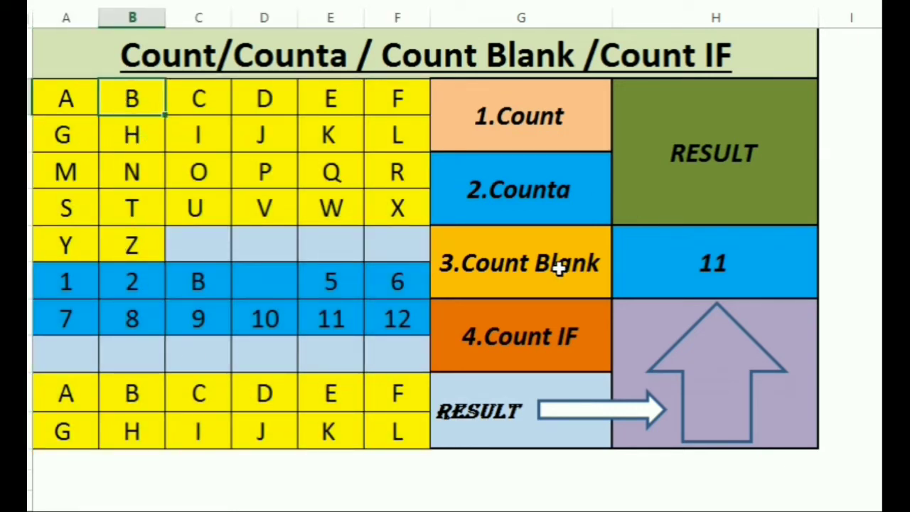
pyautogui.click(535, 335)
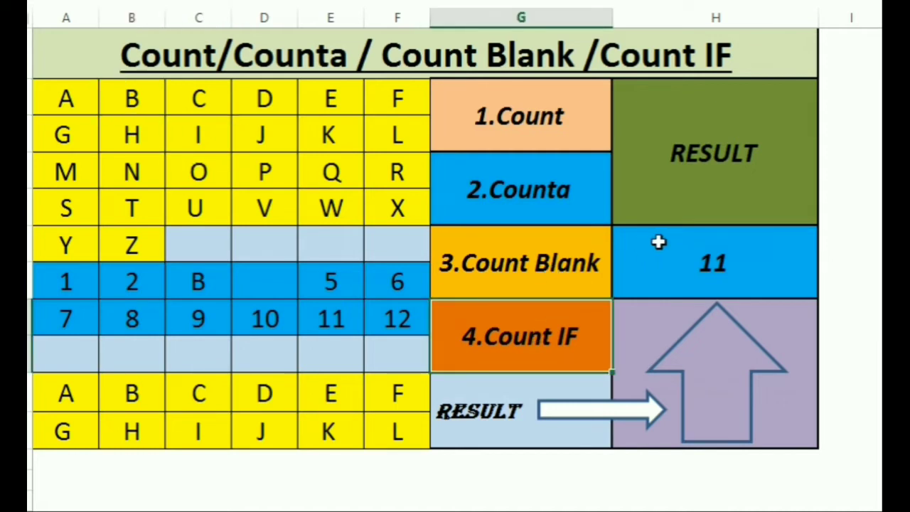
pyautogui.click(684, 274)
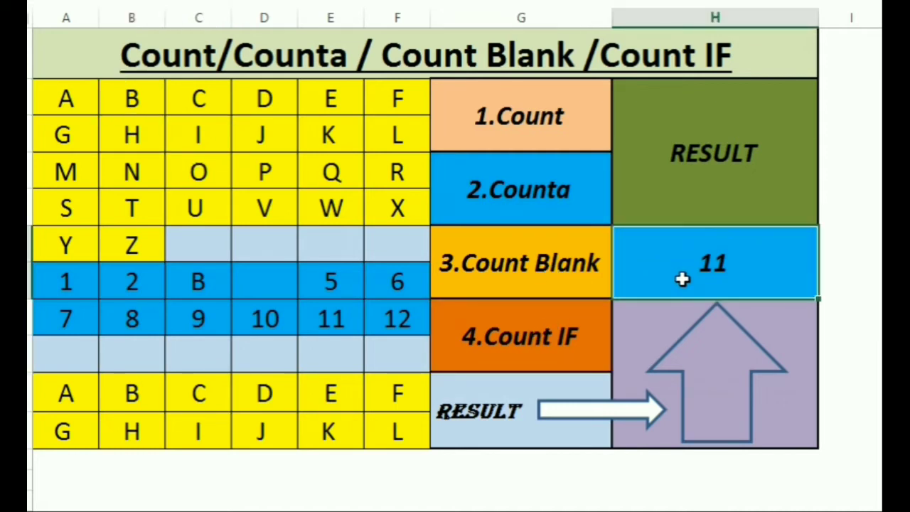
# Enter =COUNTIF(A2:F11,A2) in the result cell, returning 2 for the two A cells.
pyautogui.press('BackSpace')
pyautogui.write('=')
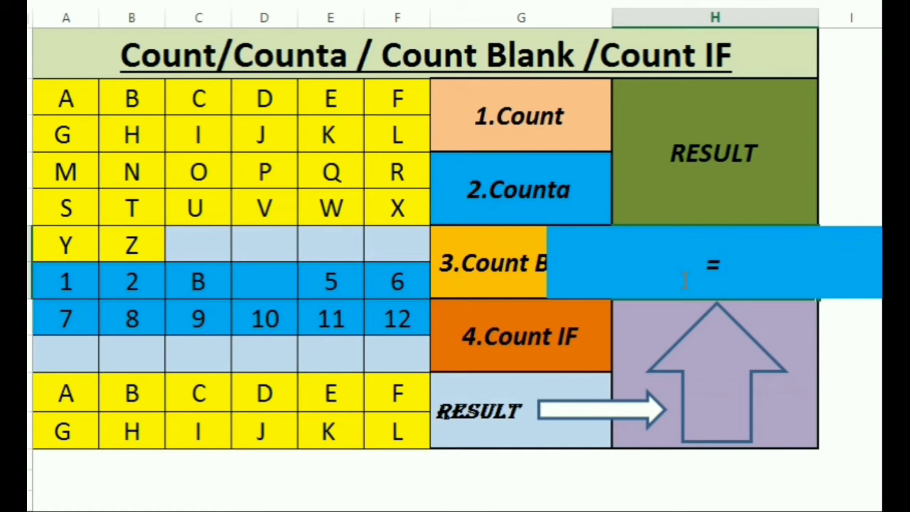
pyautogui.write('coun')
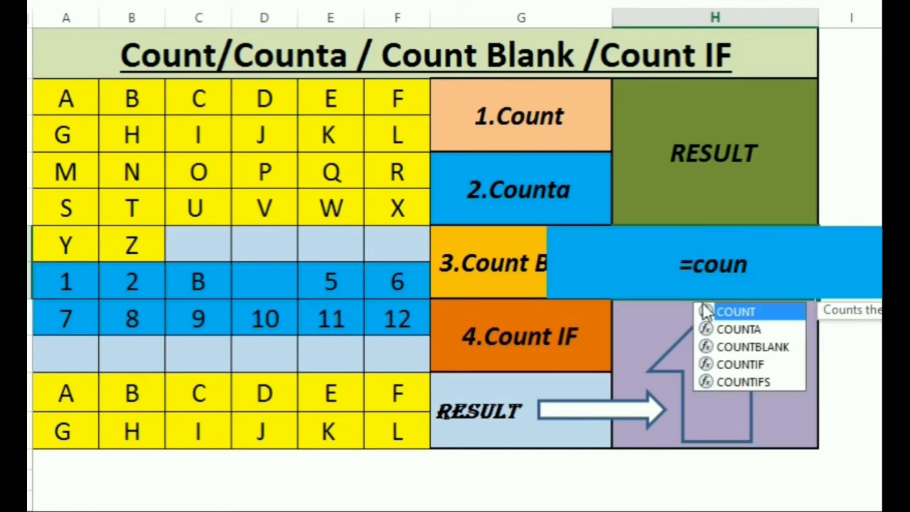
pyautogui.doubleClick(742, 364)
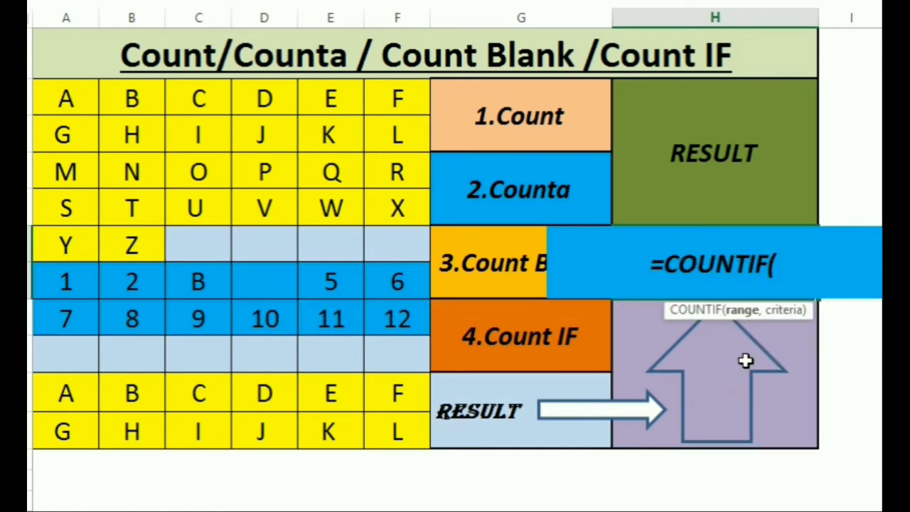
pyautogui.moveTo(66, 98); pyautogui.dragTo(393, 440)
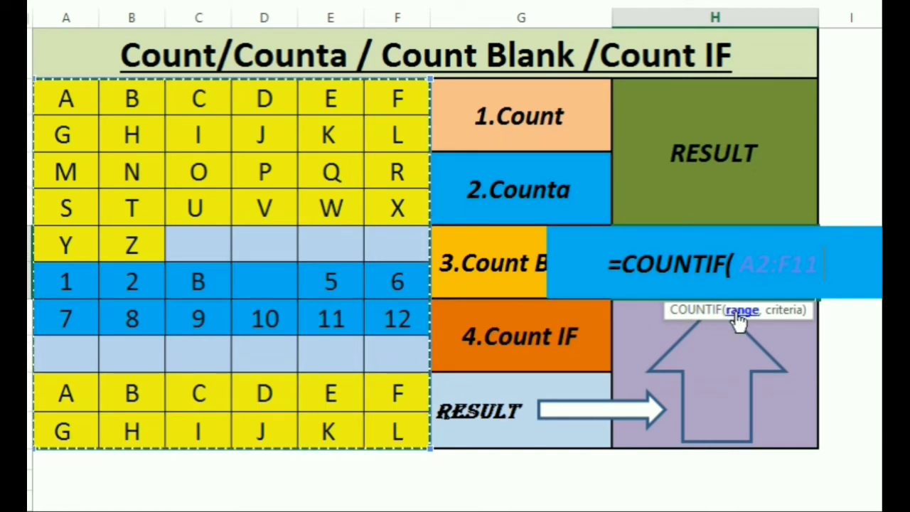
pyautogui.write(',')
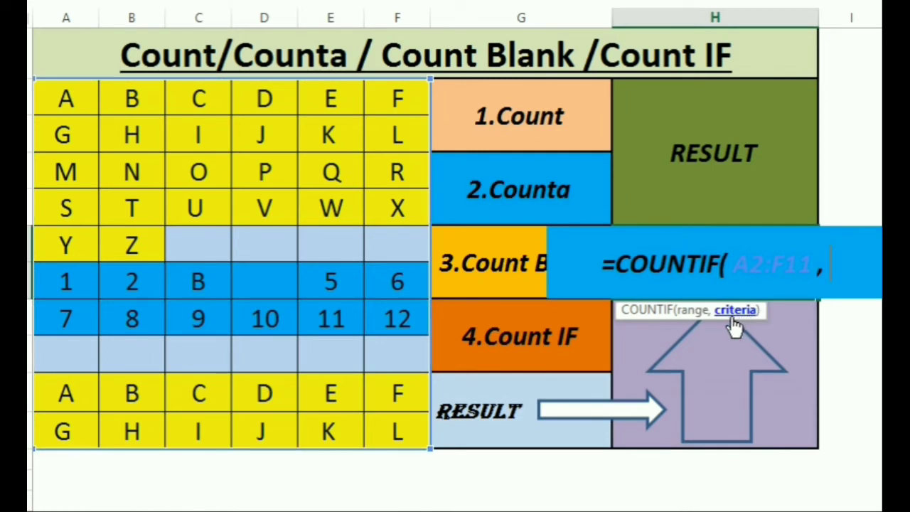
pyautogui.click(72, 101)
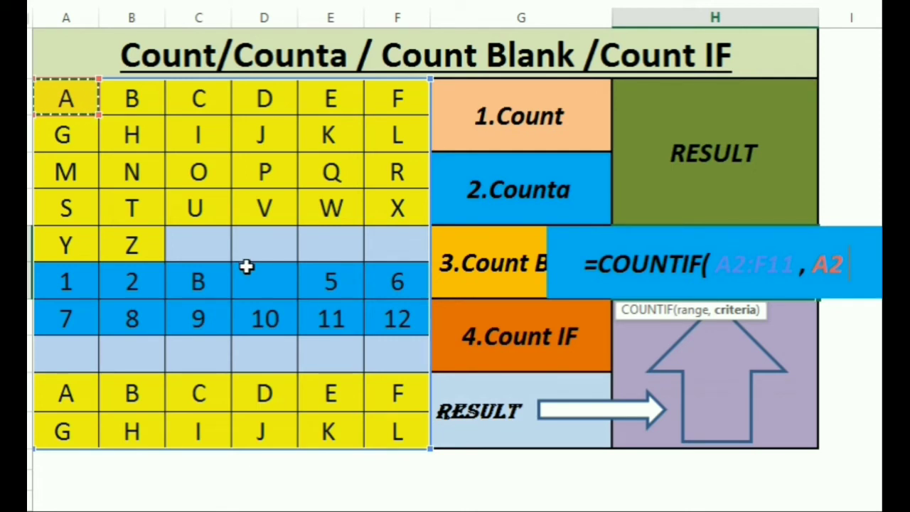
pyautogui.press('Return')
pyautogui.click(761, 284)
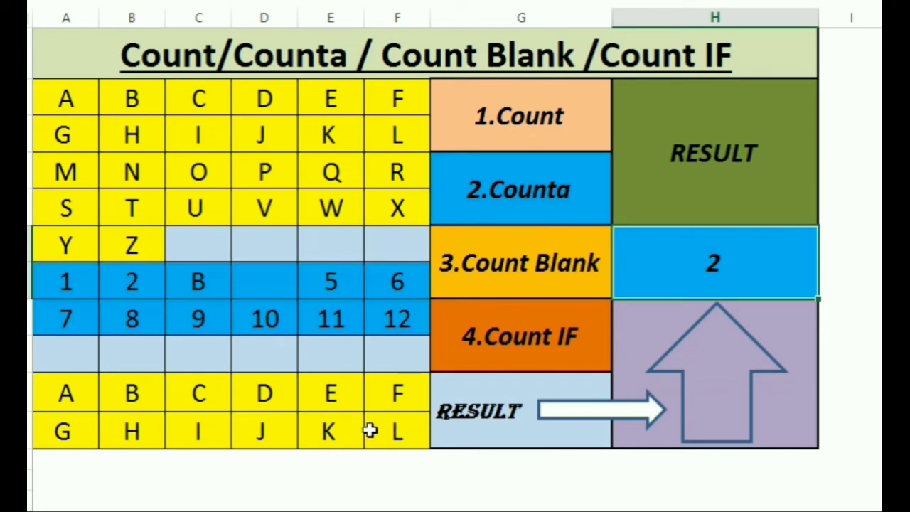
# Change the lower C and B cells to A, raising the COUNTIF result to 3, then 4.
pyautogui.click(197, 391)
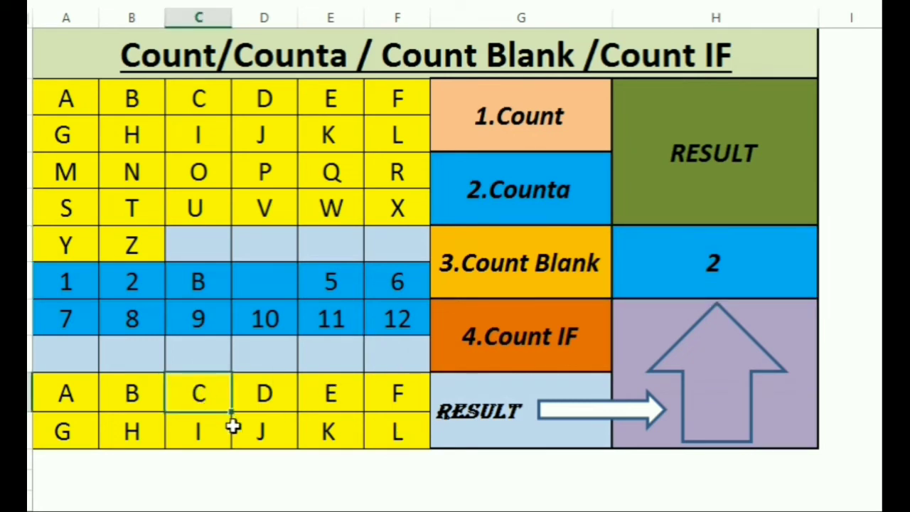
pyautogui.press('BackSpace')
pyautogui.write('A')
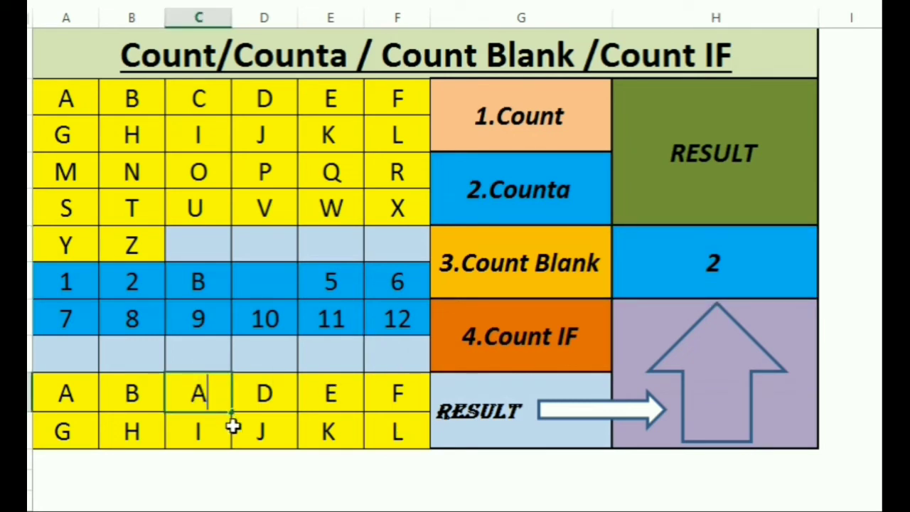
pyautogui.press('Return')
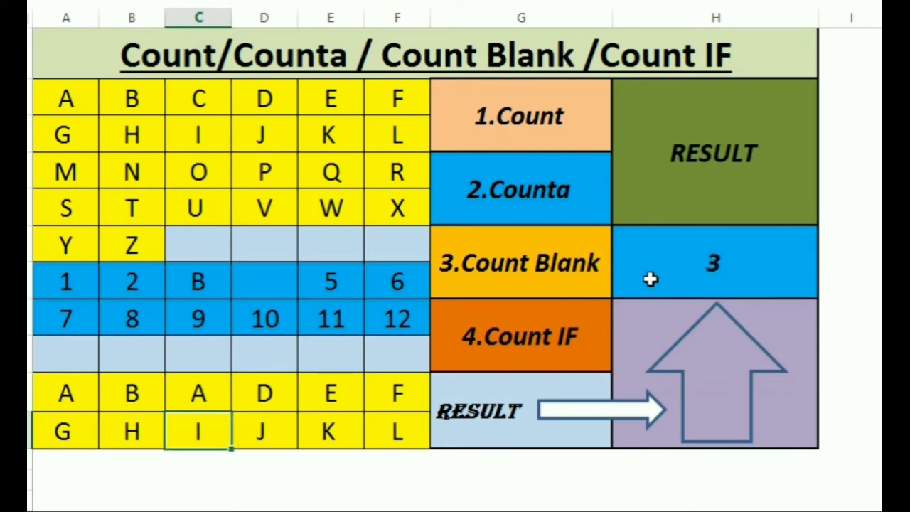
pyautogui.click(677, 256)
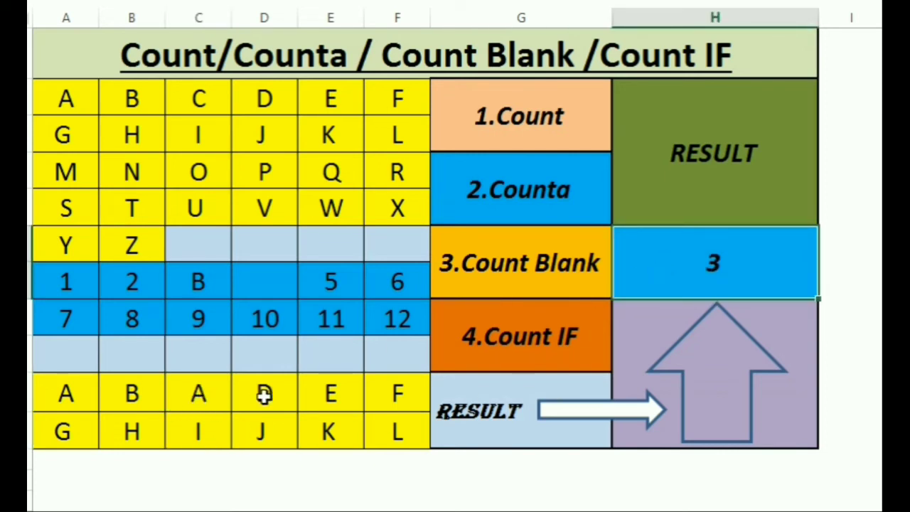
pyautogui.click(122, 402)
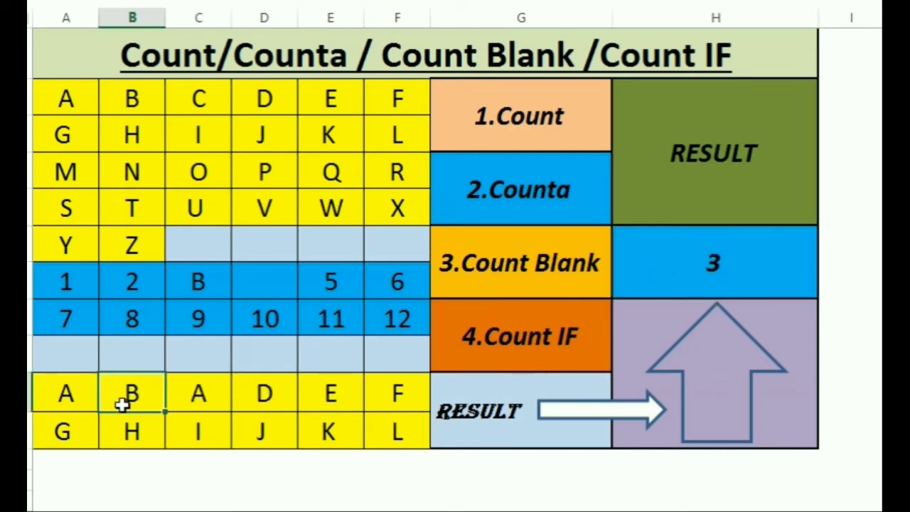
pyautogui.doubleClick(124, 402)
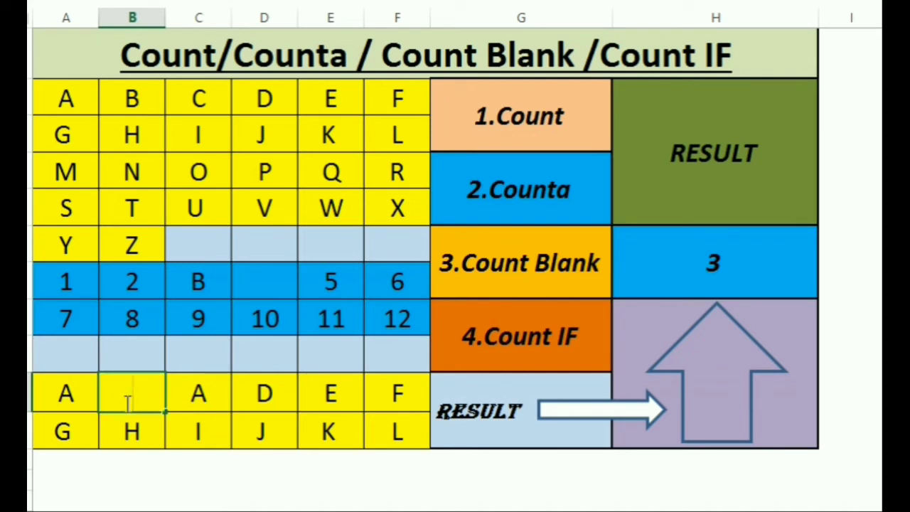
pyautogui.write('A')
pyautogui.press('Return')
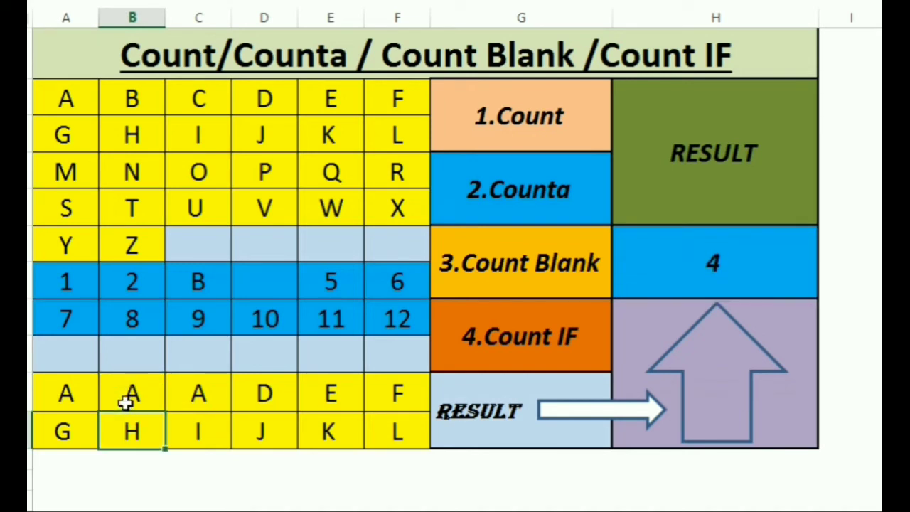
pyautogui.click(712, 273)
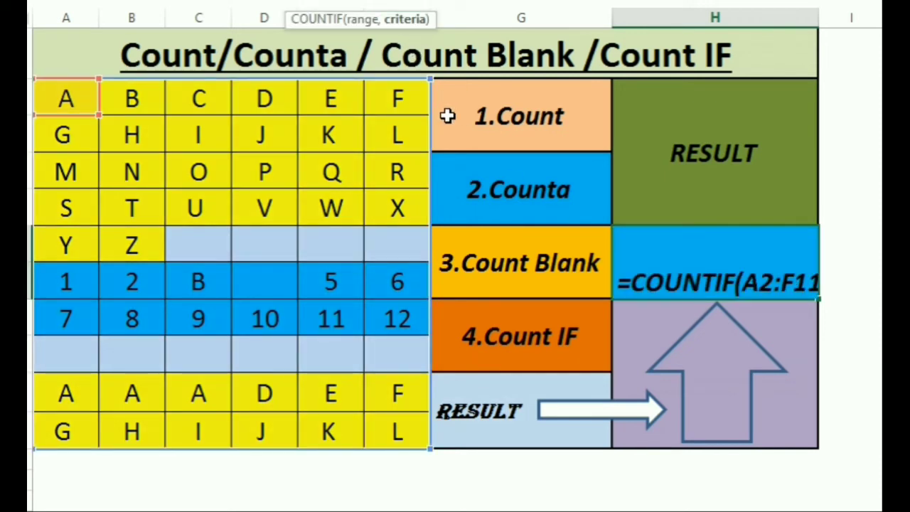
# Switch the COUNTIF criterion to cell B2 so the result counts the B entries, giving 2.
pyautogui.write(',A')
pyautogui.press('BackSpace')
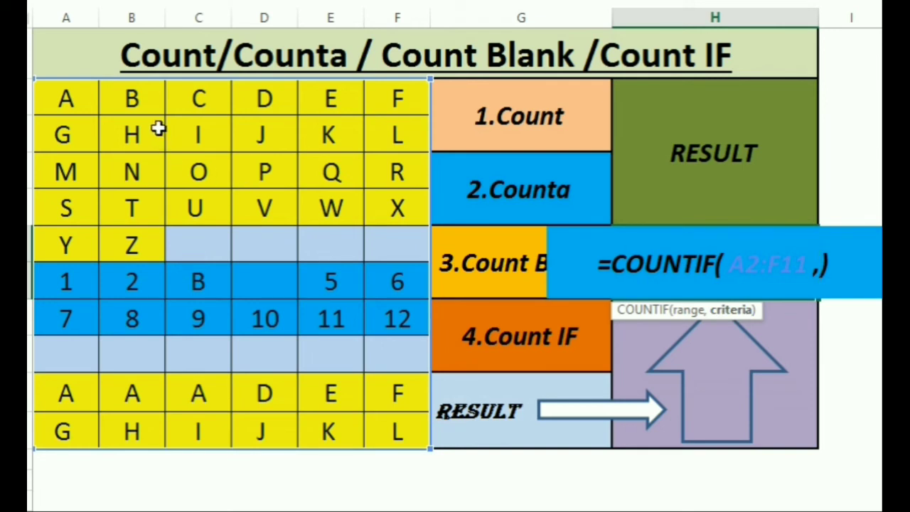
pyautogui.click(132, 101)
pyautogui.press('Return')
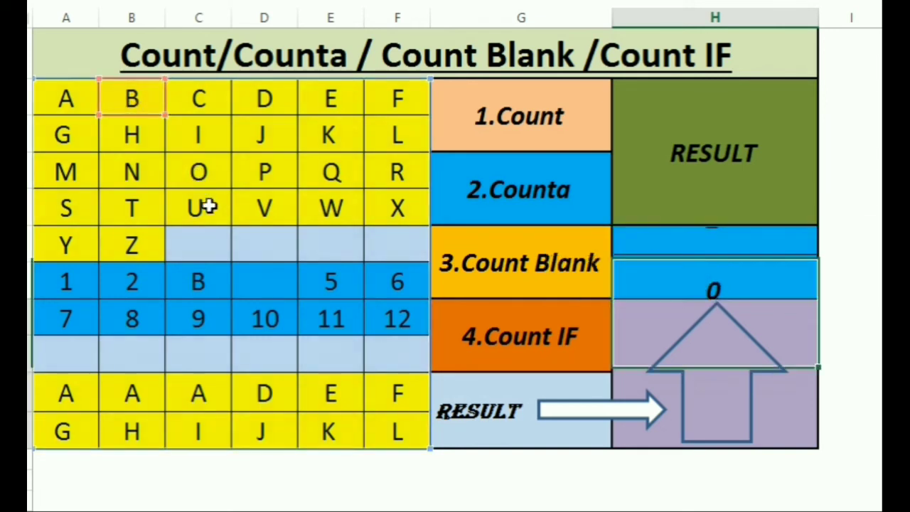
pyautogui.click(721, 284)
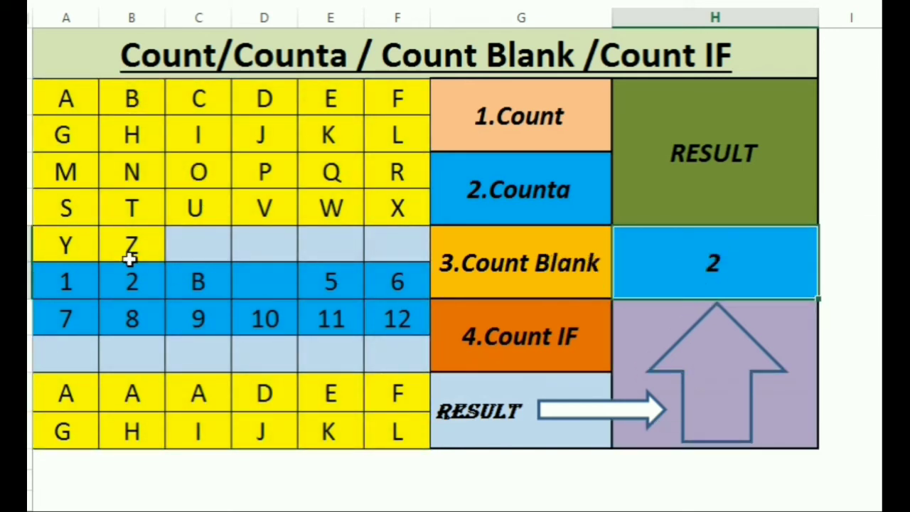
# Review the B cells, the function labels and the A2:F11 grid against the result cell.
pyautogui.click(135, 105)
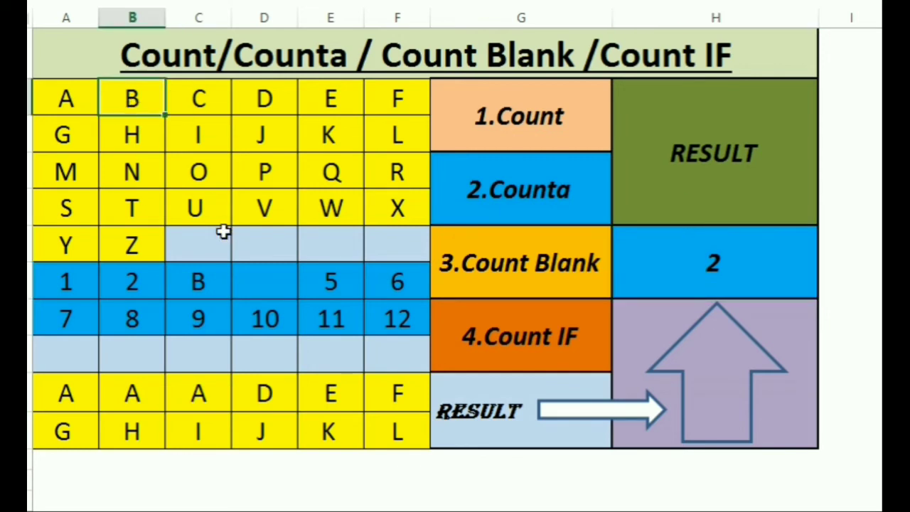
pyautogui.click(203, 278)
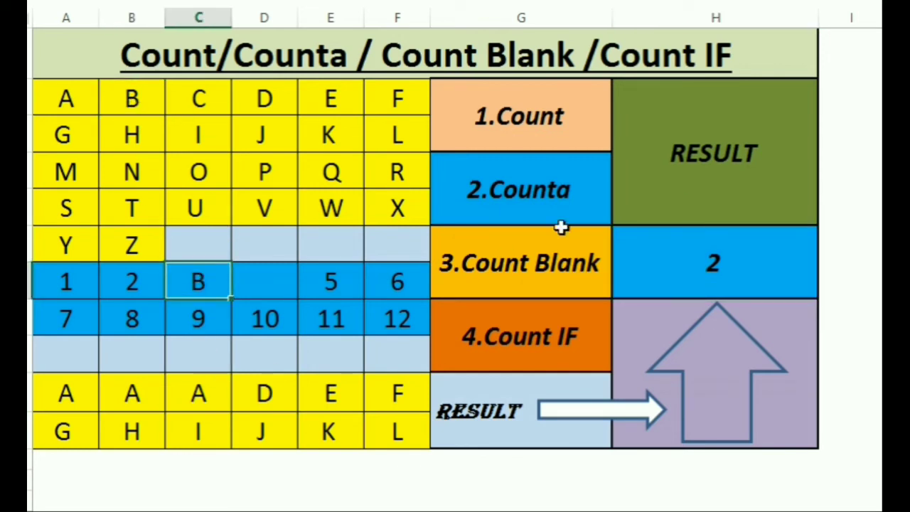
pyautogui.click(721, 259)
pyautogui.click(537, 339)
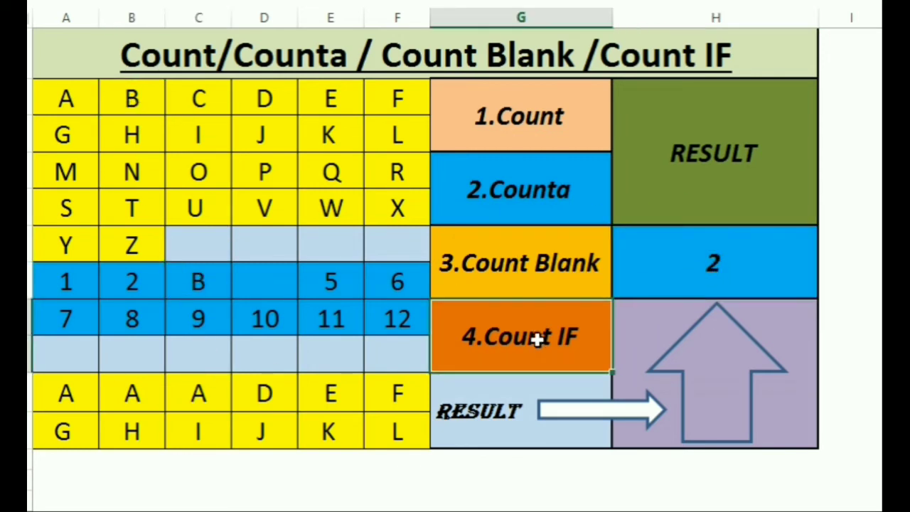
pyautogui.click(721, 254)
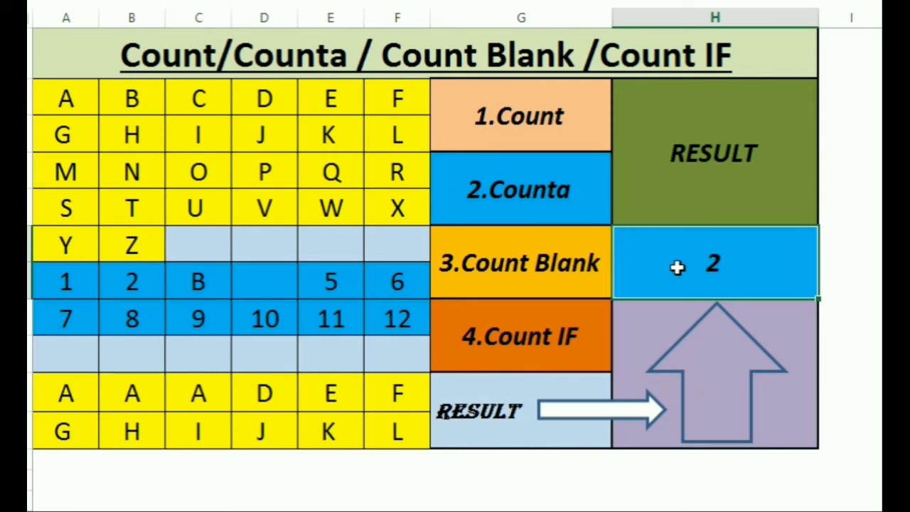
pyautogui.click(540, 260)
pyautogui.moveTo(51, 89); pyautogui.dragTo(396, 431)
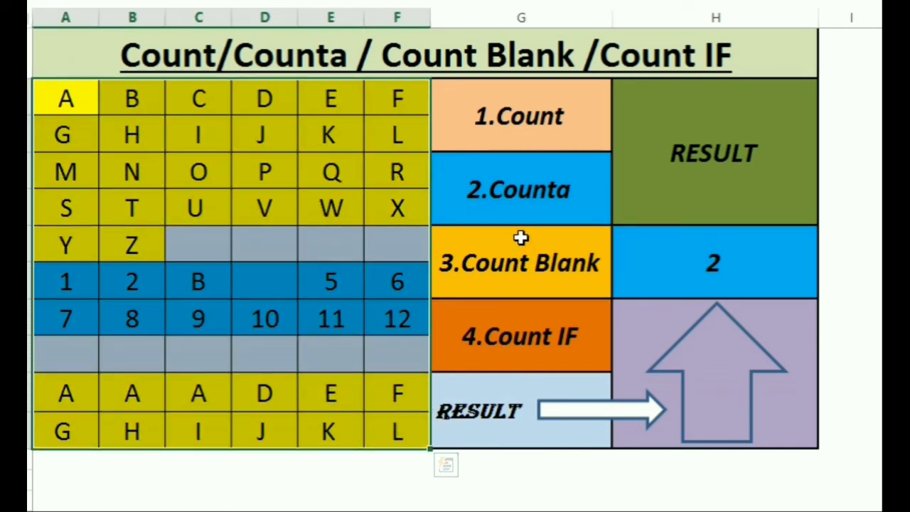
pyautogui.click(515, 190)
pyautogui.click(501, 270)
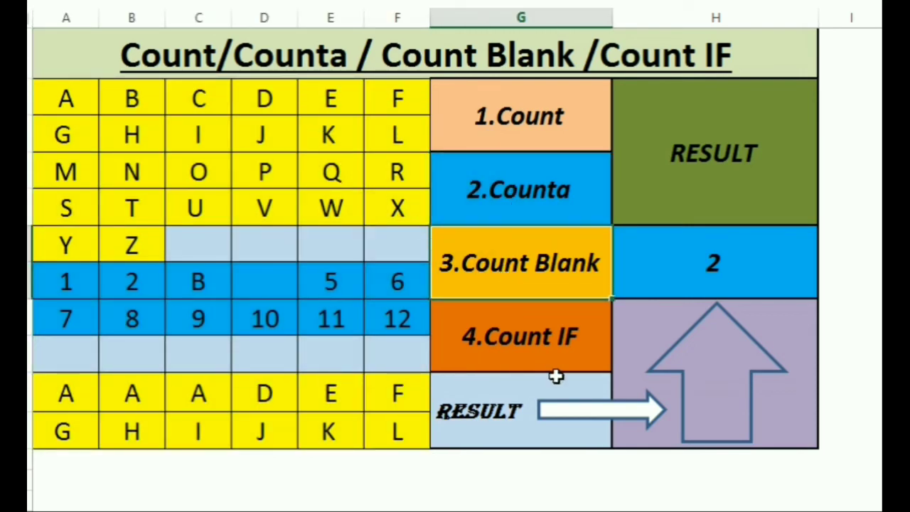
pyautogui.click(690, 286)
# Replace the result with =COUNTA(A2:F11), returning 49 non-empty cells.
pyautogui.press('BackSpace')
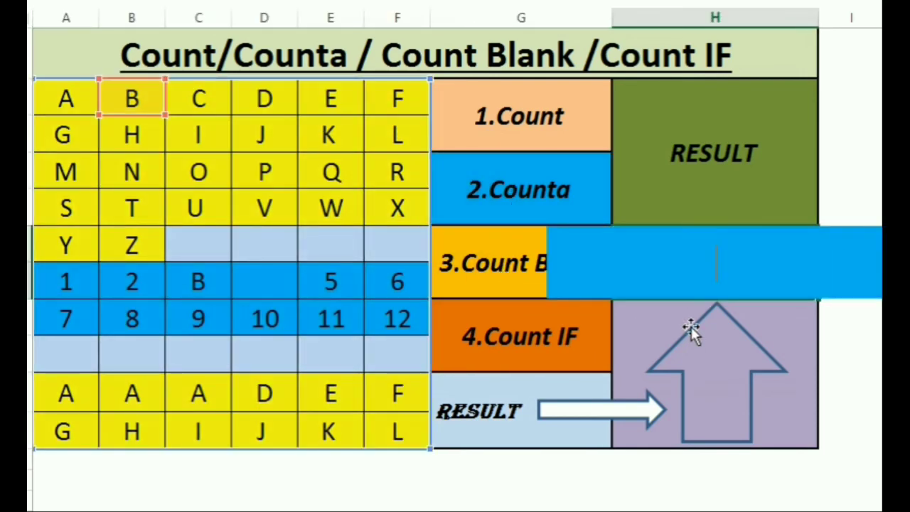
pyautogui.click(417, 364)
pyautogui.click(676, 264)
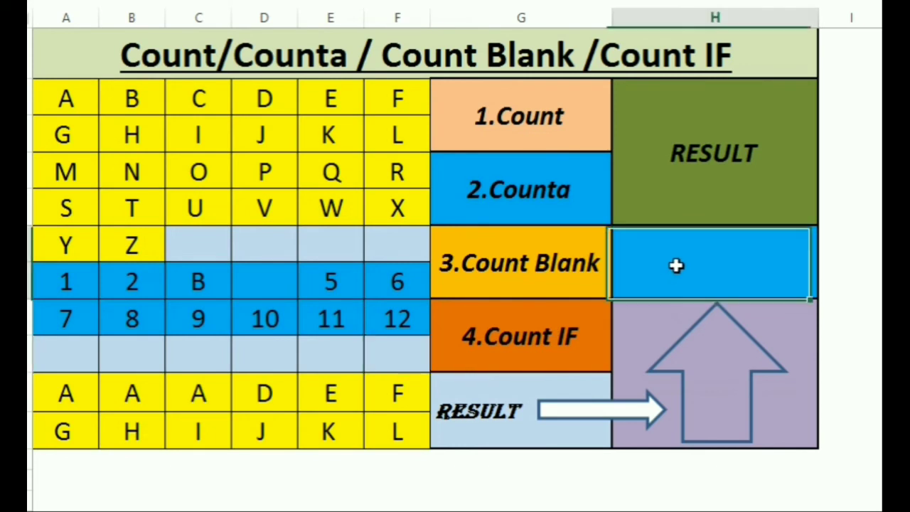
pyautogui.write('=')
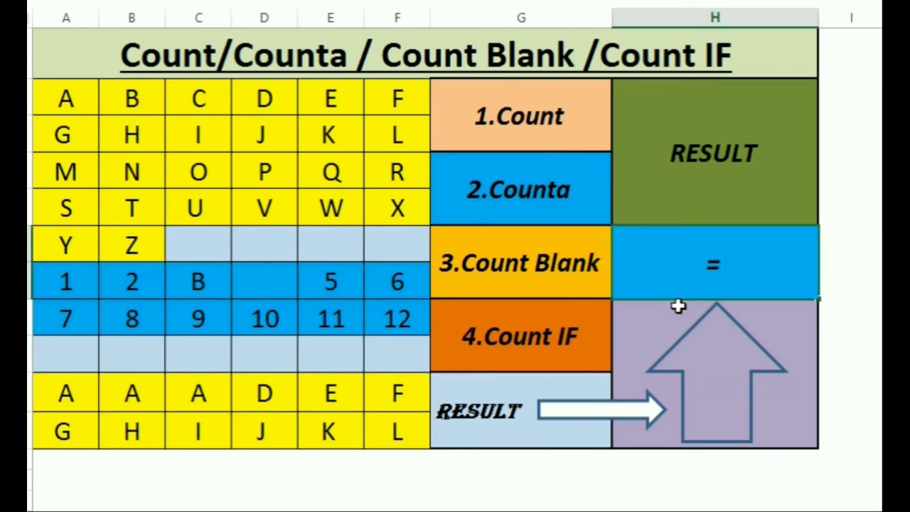
pyautogui.write('coun')
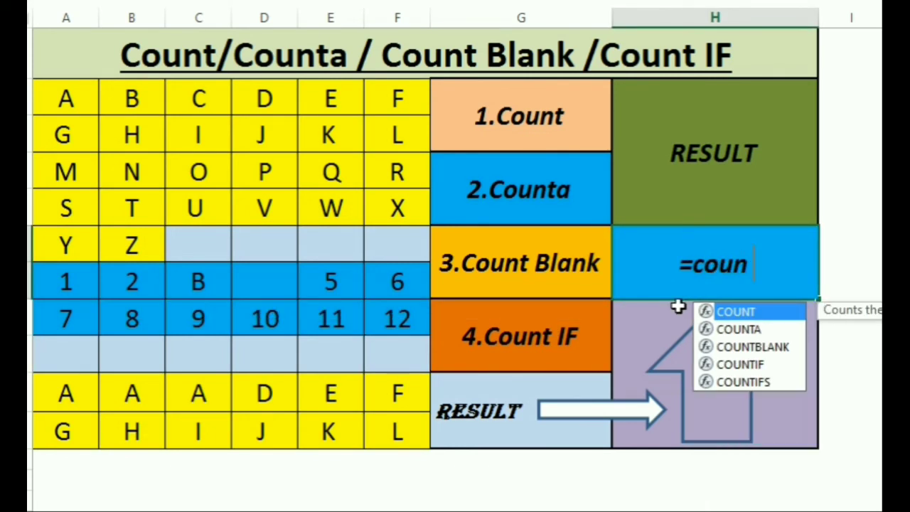
pyautogui.doubleClick(765, 327)
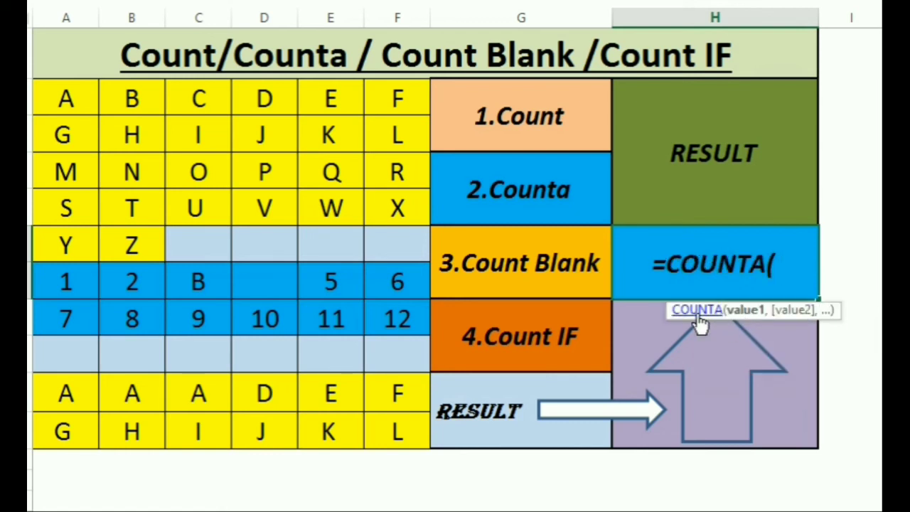
pyautogui.moveTo(39, 89); pyautogui.dragTo(391, 429)
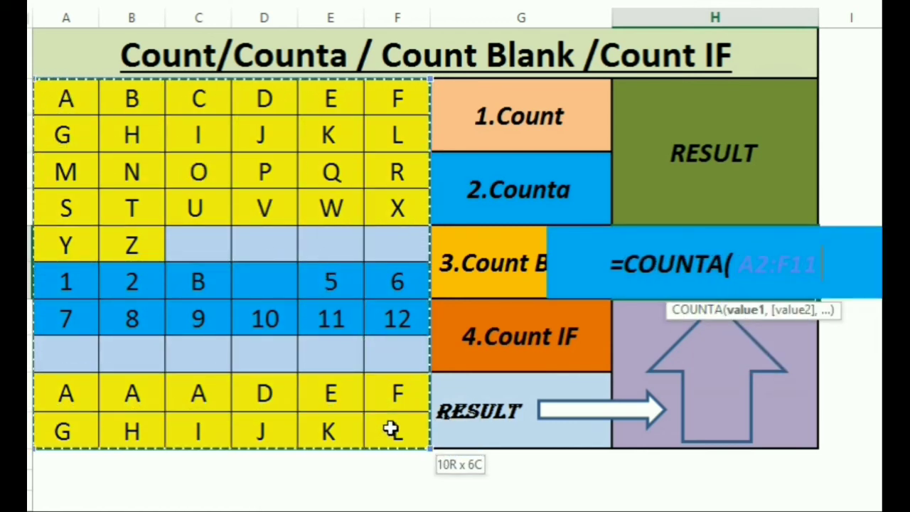
pyautogui.press('Return')
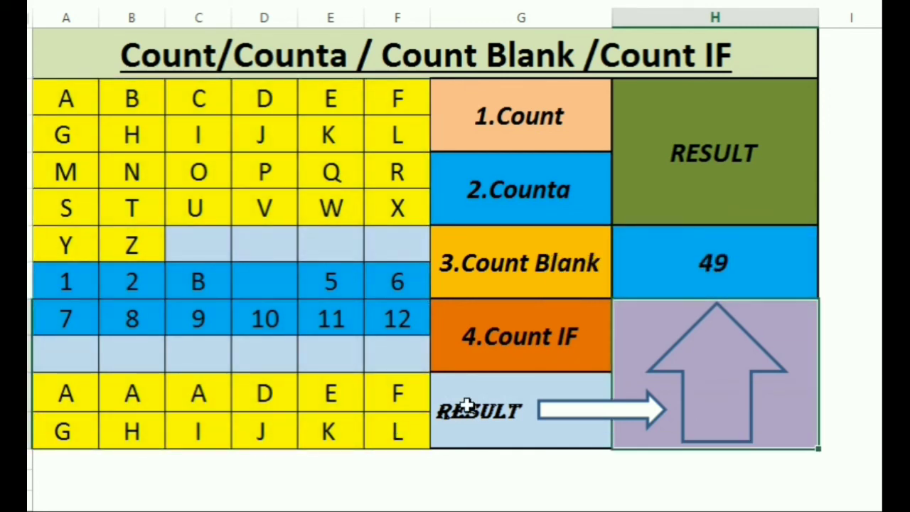
# Append +COUNTBLANK(A2:F11) to the COUNTA formula so the result totals 60.
pyautogui.moveTo(49, 91); pyautogui.dragTo(393, 440)
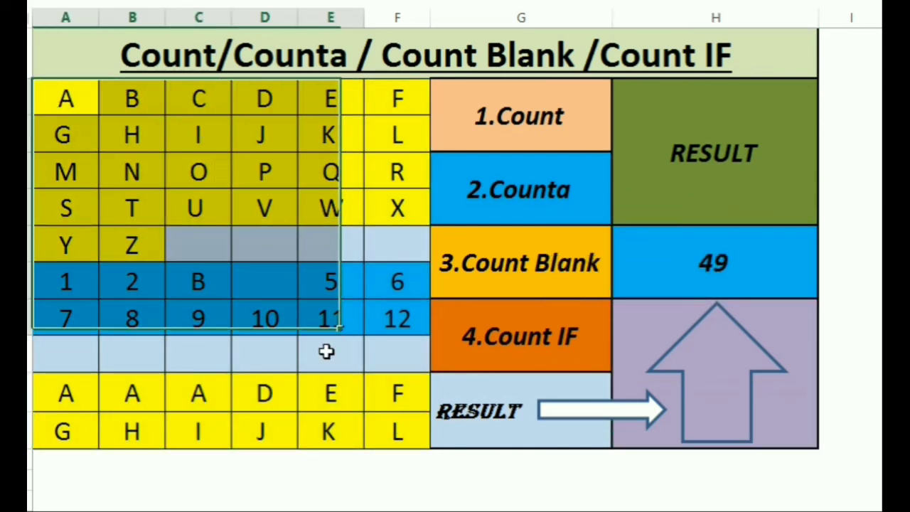
pyautogui.click(276, 377)
pyautogui.click(272, 346)
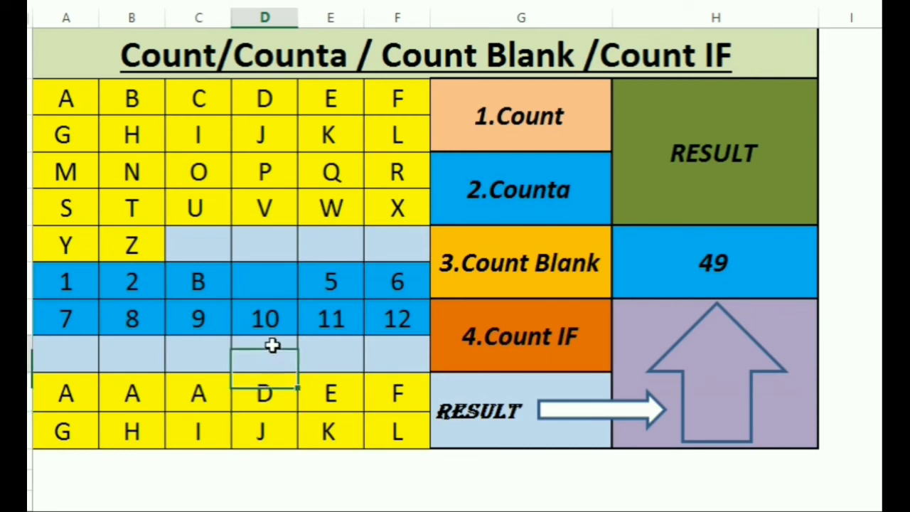
pyautogui.click(746, 264)
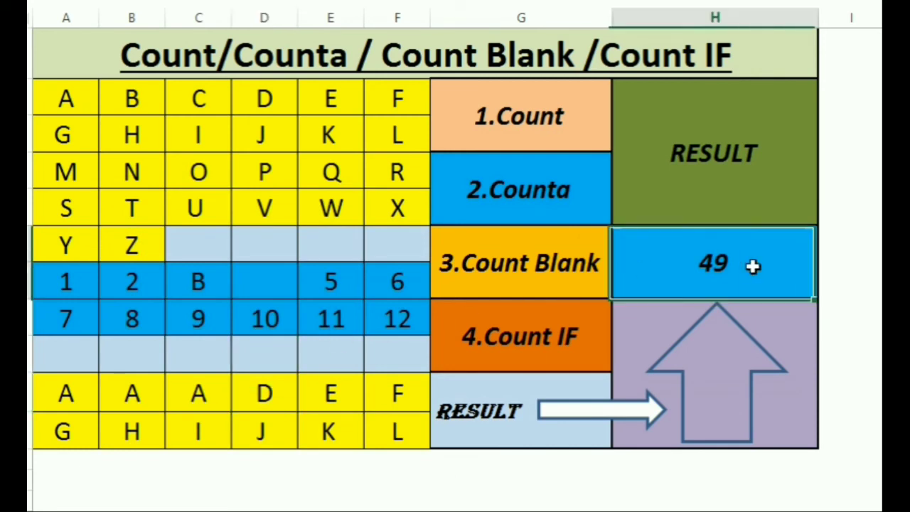
pyautogui.doubleClick(753, 272)
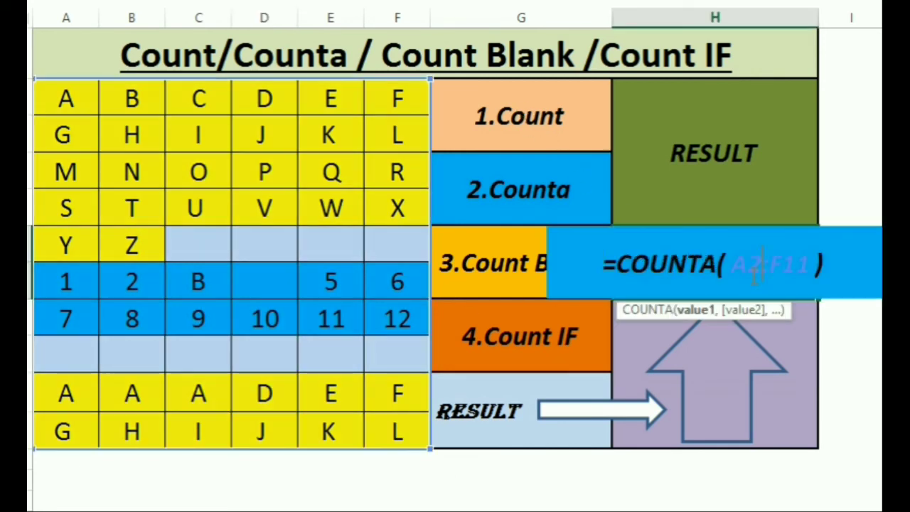
pyautogui.click(828, 265)
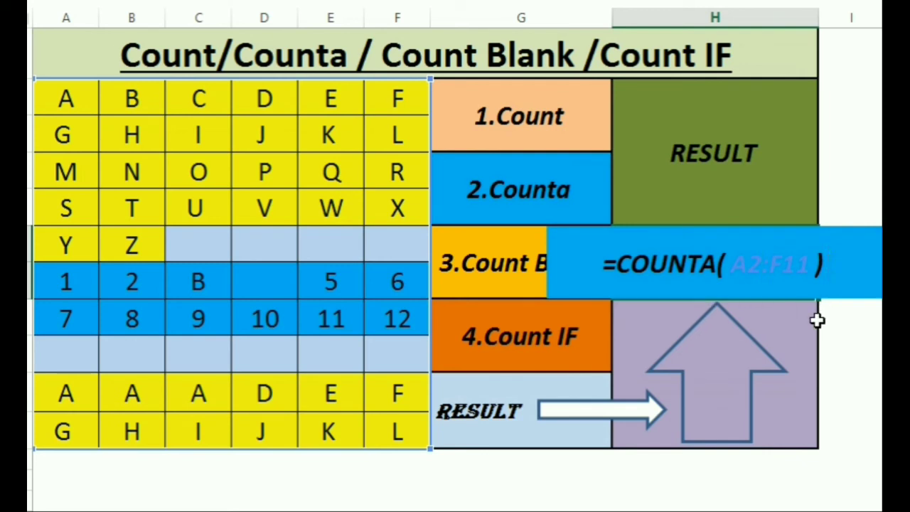
pyautogui.write('+')
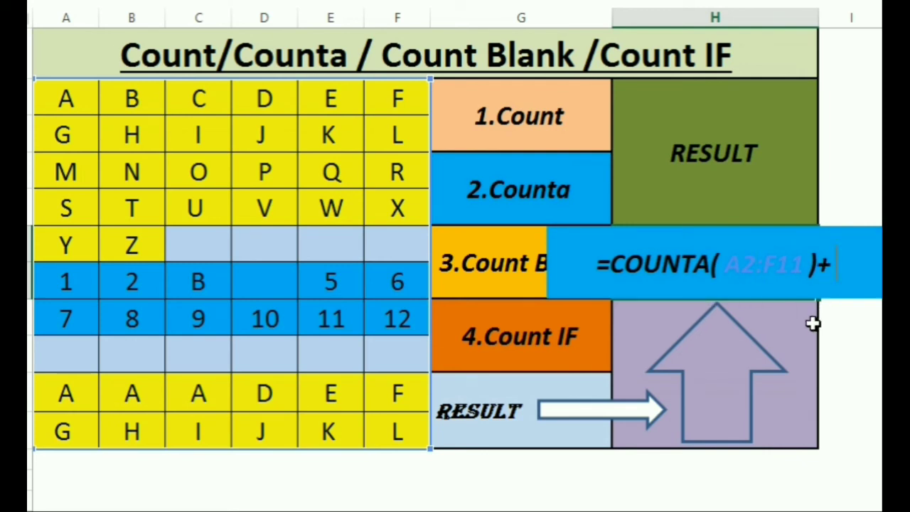
pyautogui.write('co')
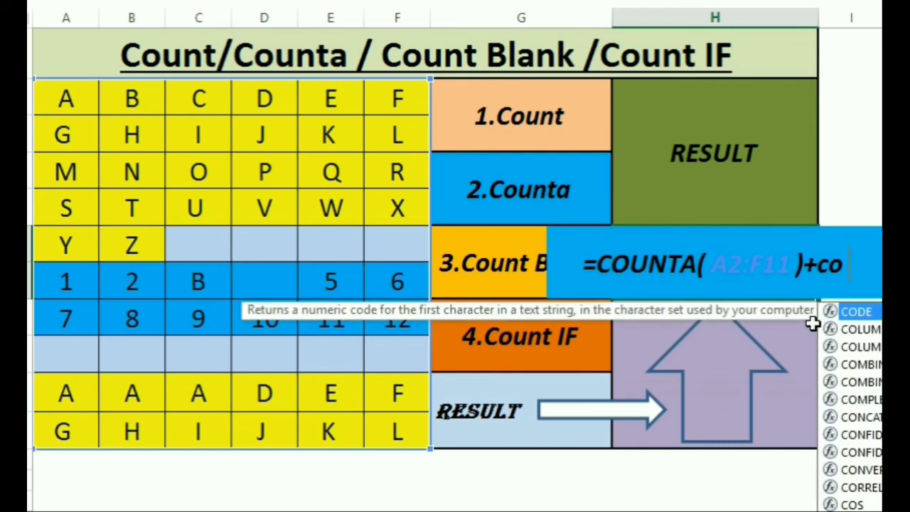
pyautogui.write('ub')
pyautogui.press('BackSpace')
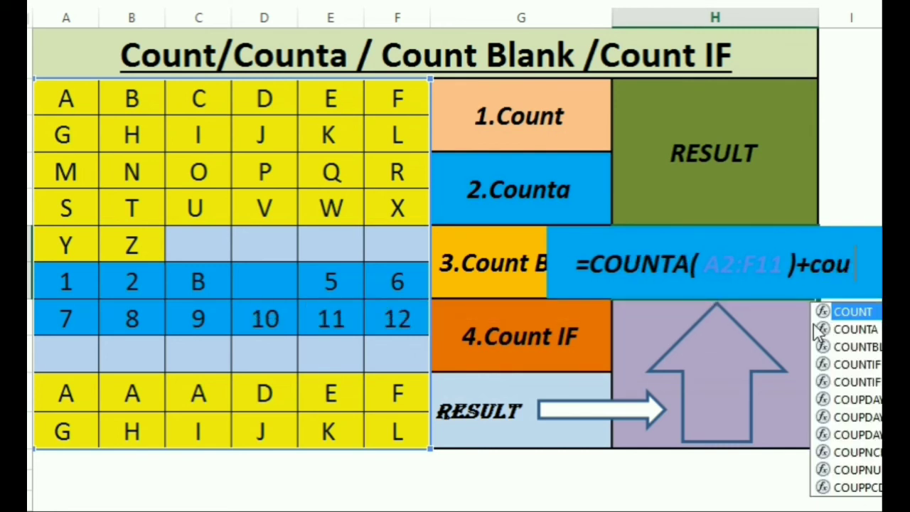
pyautogui.doubleClick(874, 346)
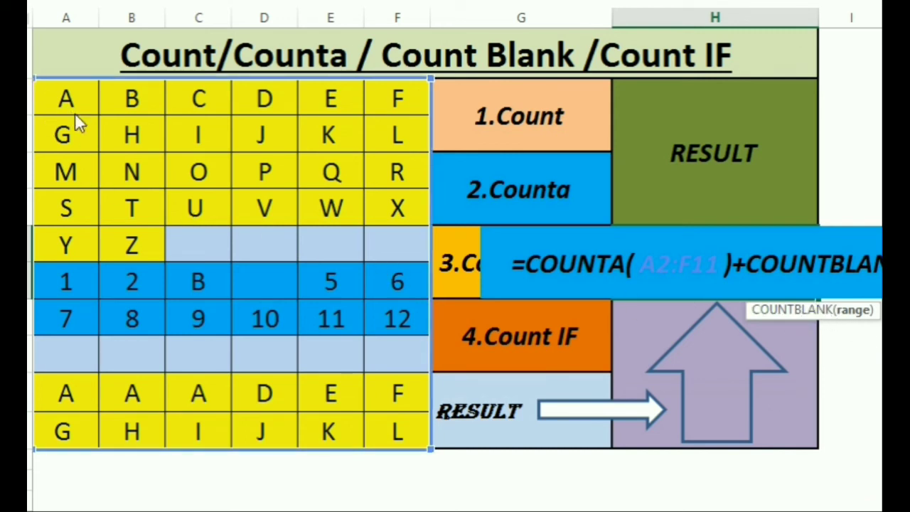
pyautogui.moveTo(64, 96)
pyautogui.mouseDown()
pyautogui.moveTo(176, 199)
pyautogui.moveTo(398, 443)
pyautogui.mouseUp()
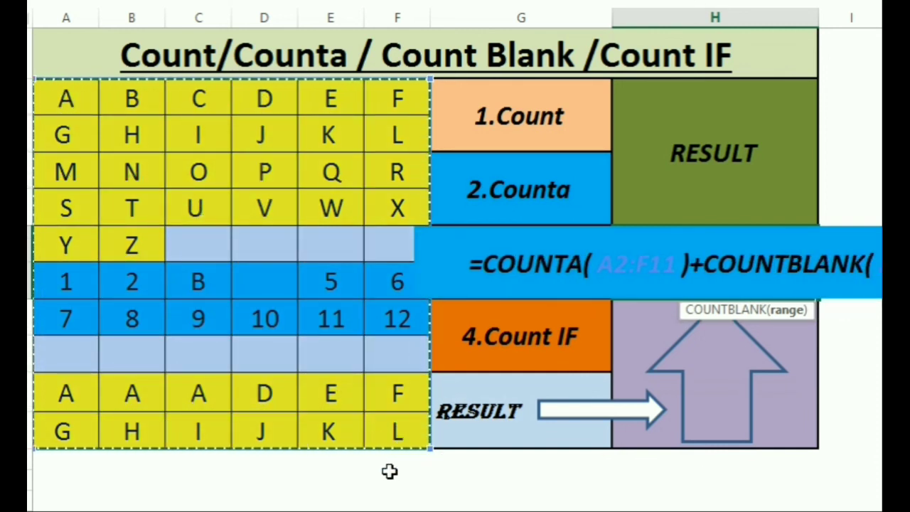
pyautogui.press('Return')
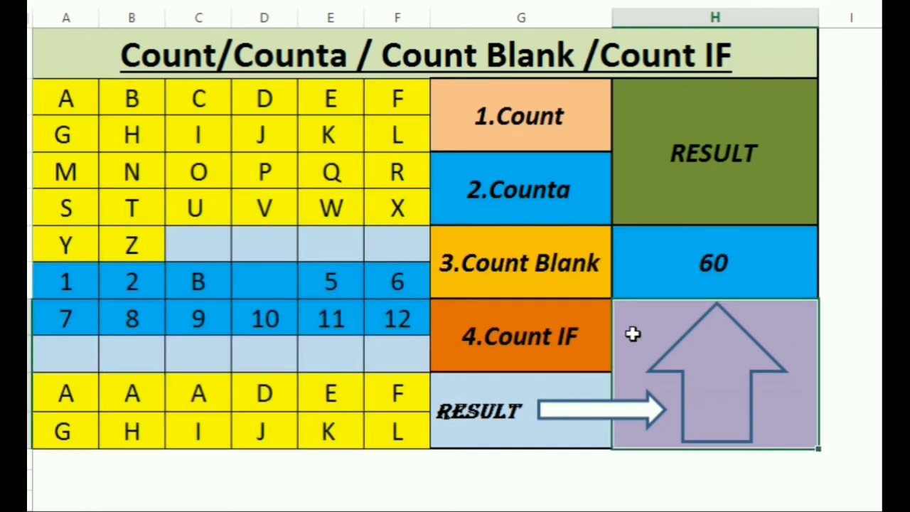
pyautogui.click(650, 275)
# Clear cell C10, the third A in the lower yellow row; a stray f lands in C9.
pyautogui.moveTo(71, 114); pyautogui.dragTo(398, 439)
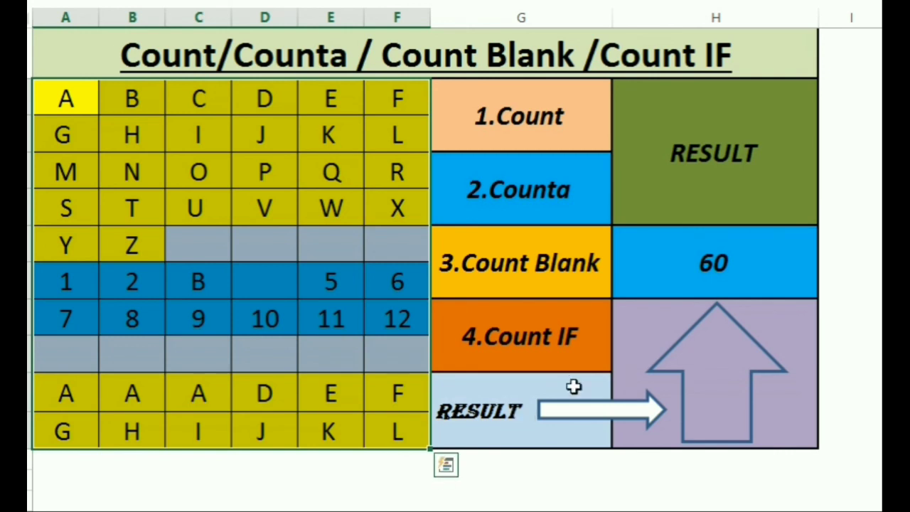
pyautogui.click(719, 264)
pyautogui.click(217, 363)
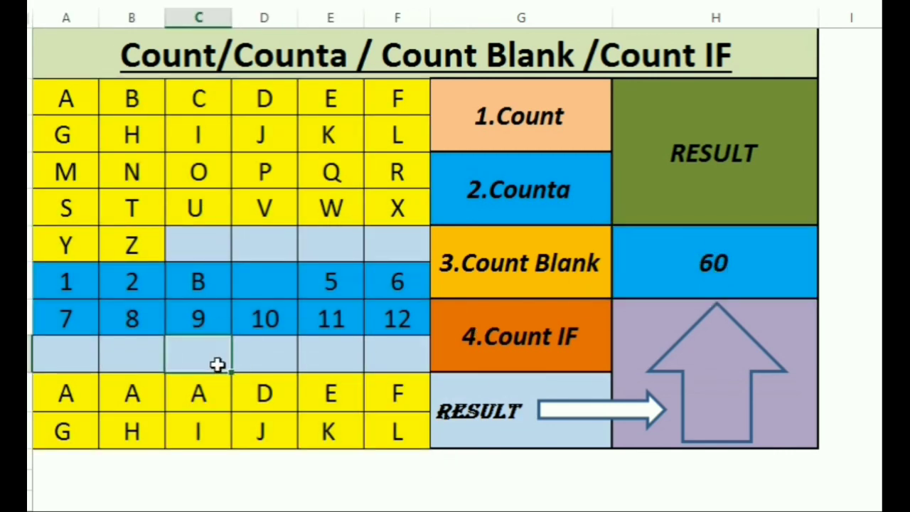
pyautogui.write('f')
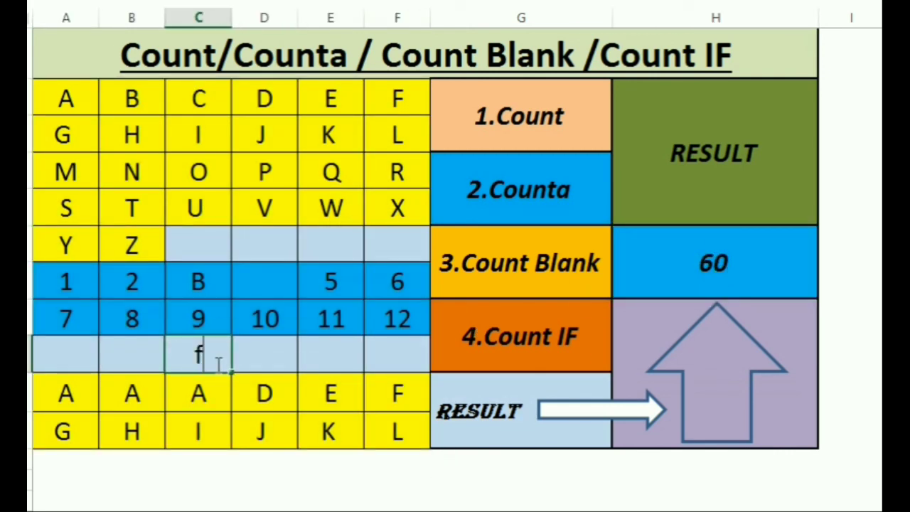
pyautogui.press('Return')
pyautogui.press('BackSpace')
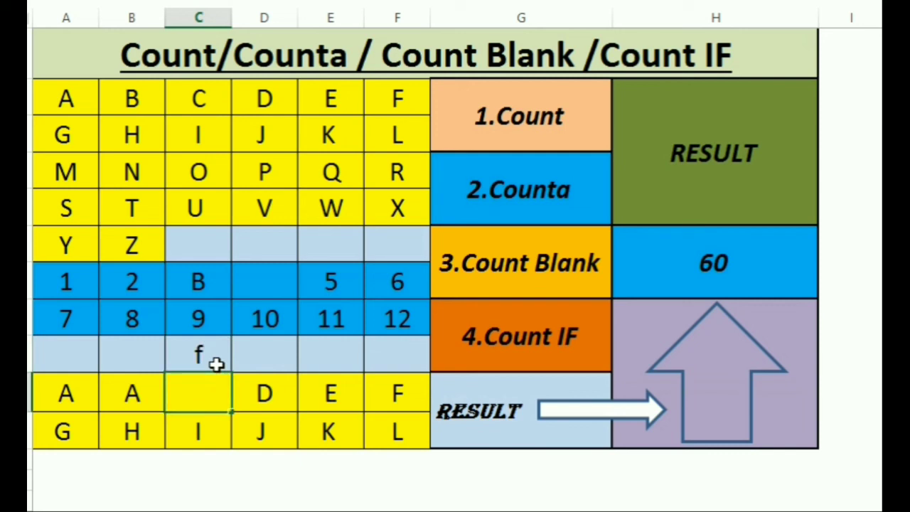
pyautogui.press('Return')
# Delete the stray f from C9 and check the result cell still reads 60.
pyautogui.press('Up')
pyautogui.press('Up')
pyautogui.press('BackSpace')
pyautogui.press('Return')
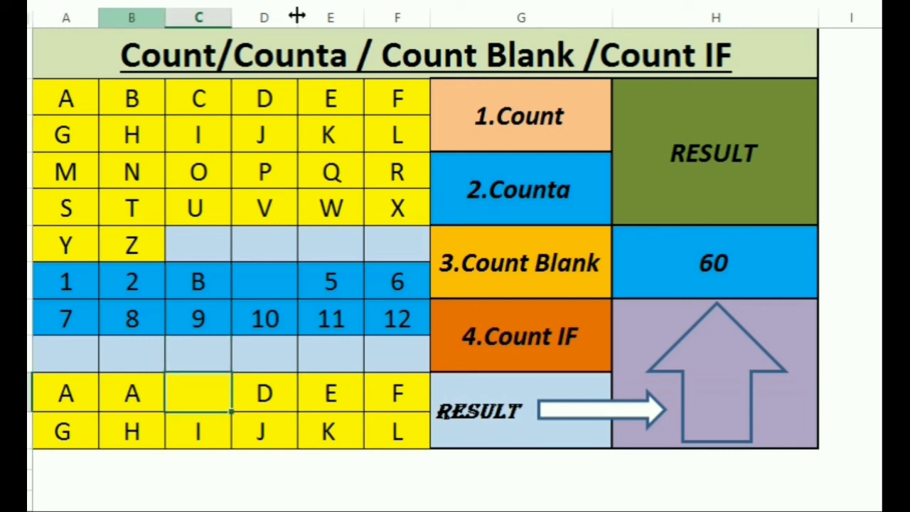
pyautogui.click(691, 249)
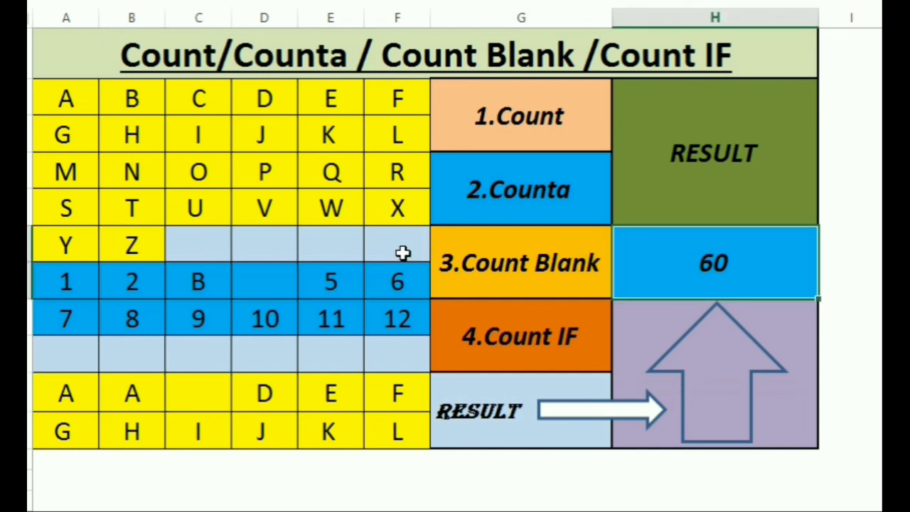
# Select the 1.Count label, then move to the 4.Count IF label.
pyautogui.click(517, 116)
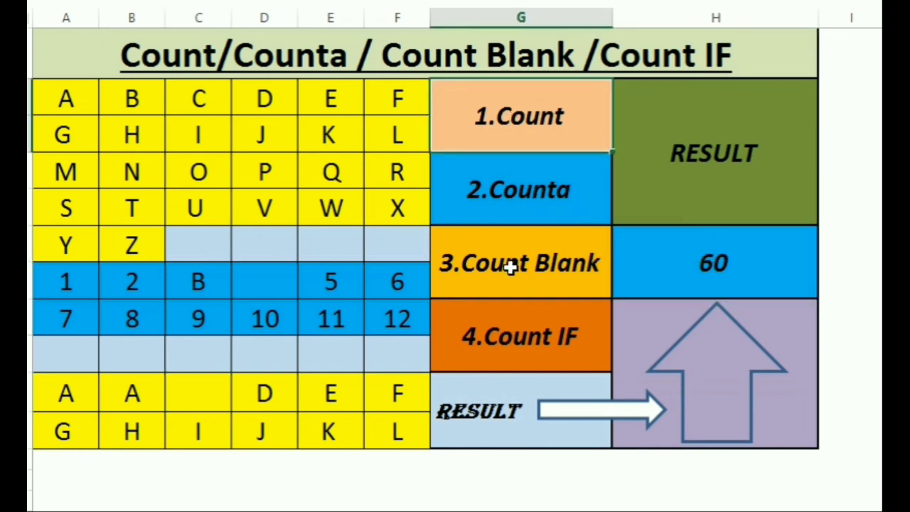
pyautogui.click(510, 265)
pyautogui.click(503, 408)
pyautogui.click(490, 337)
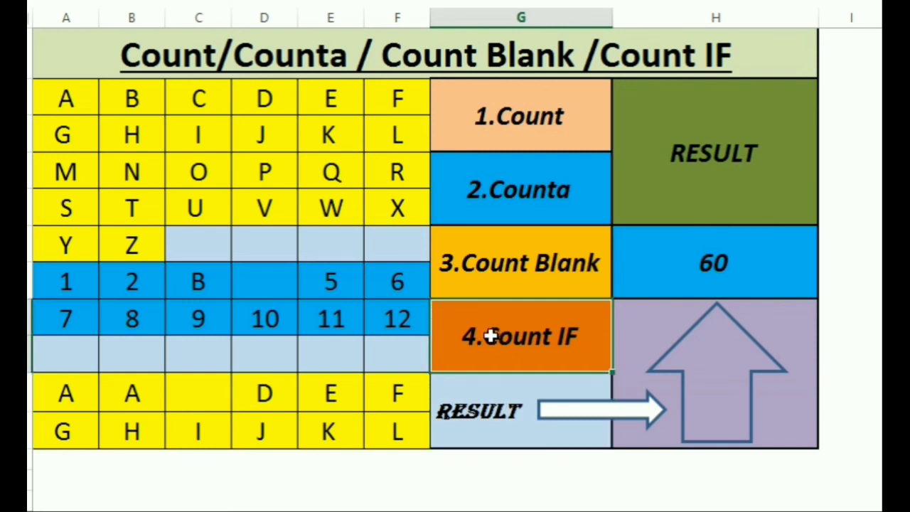